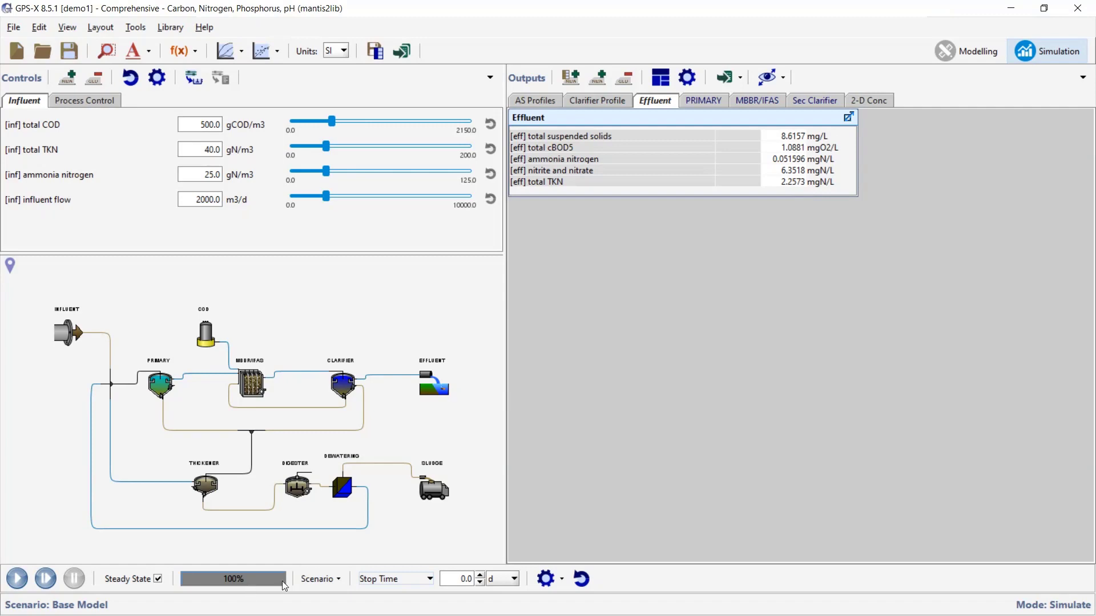
Review the simulation results and mass flows of the MBBR/IFAS reactor, resizing its result tables, and of the secondary clarifier
left_click(738, 99)
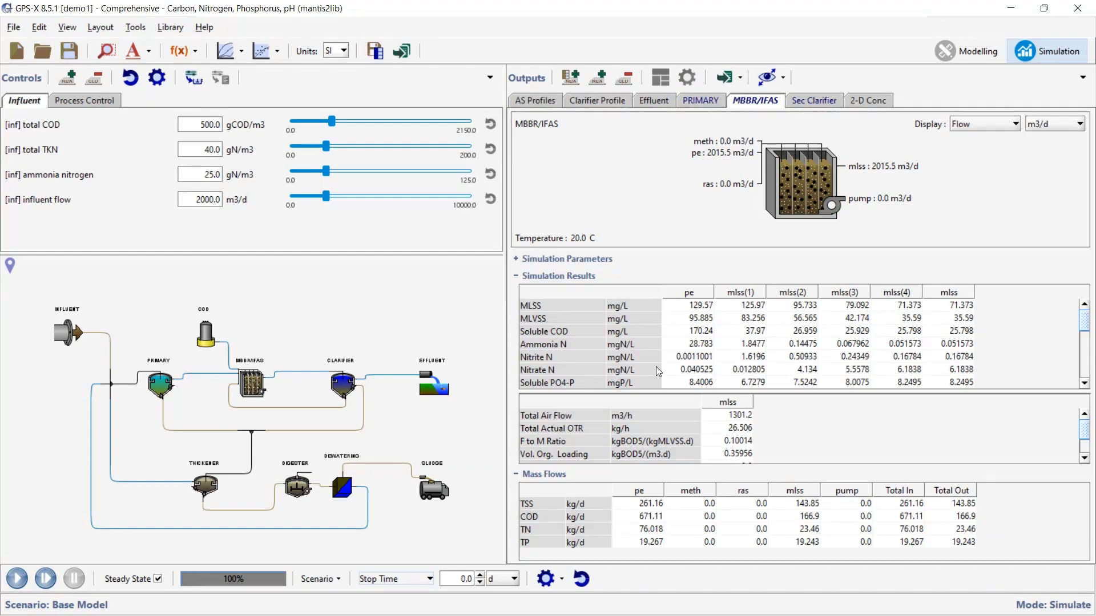
left_click_drag(675, 389, 677, 407)
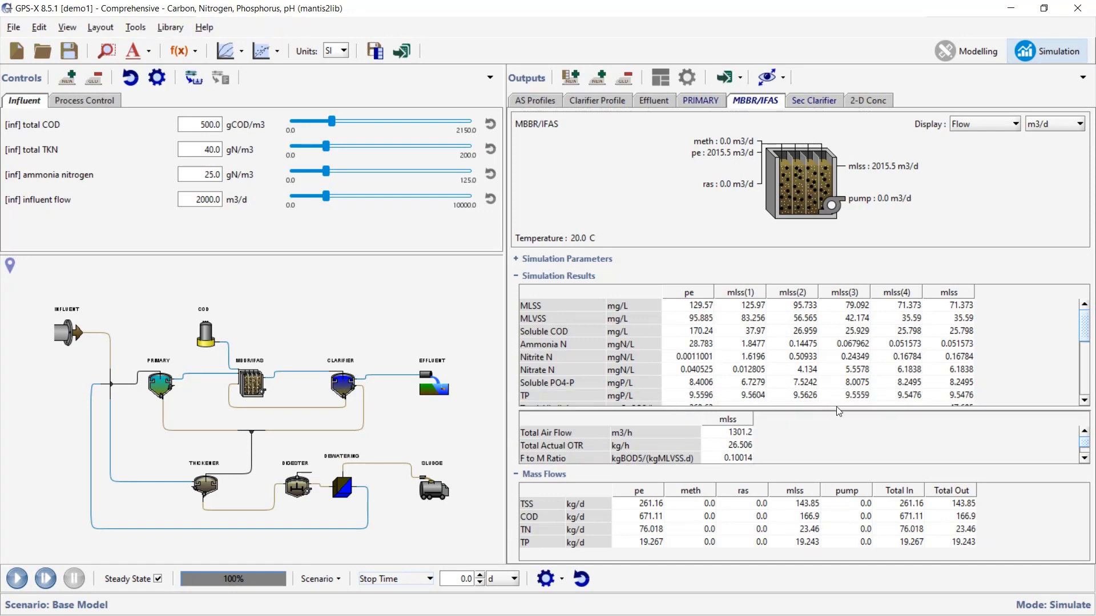
left_click_drag(840, 409, 837, 368)
scroll(833, 428, "down", 1)
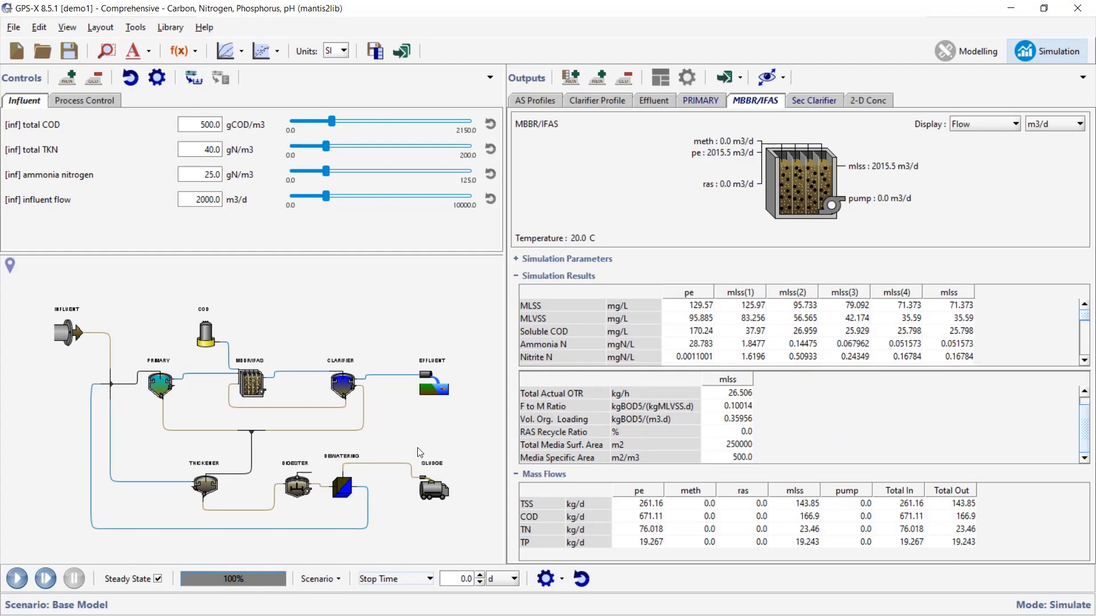
left_click_drag(860, 369, 865, 419)
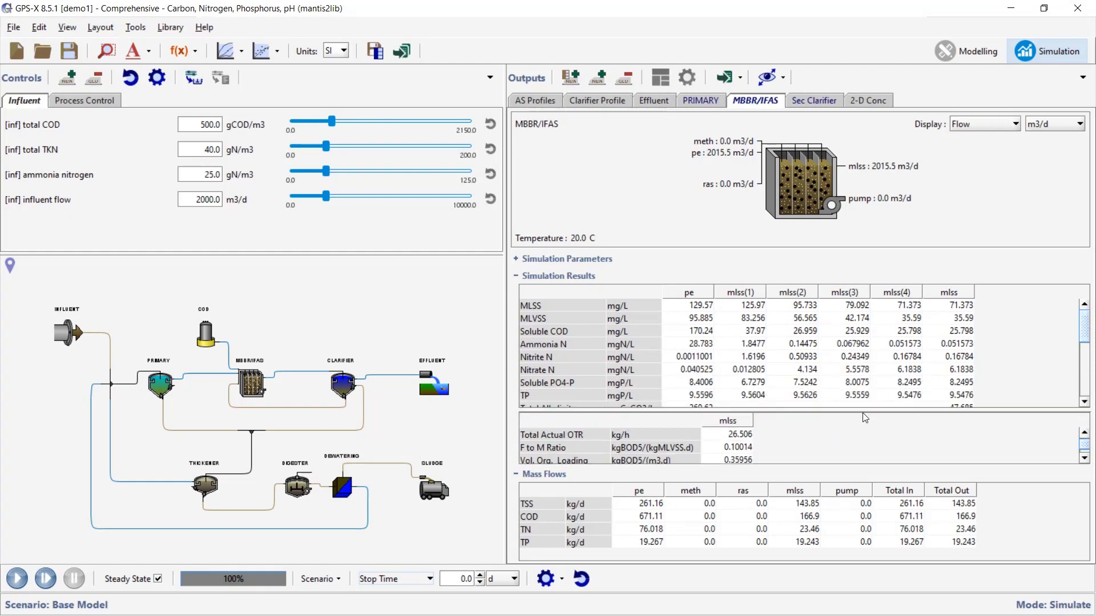
left_click(695, 305)
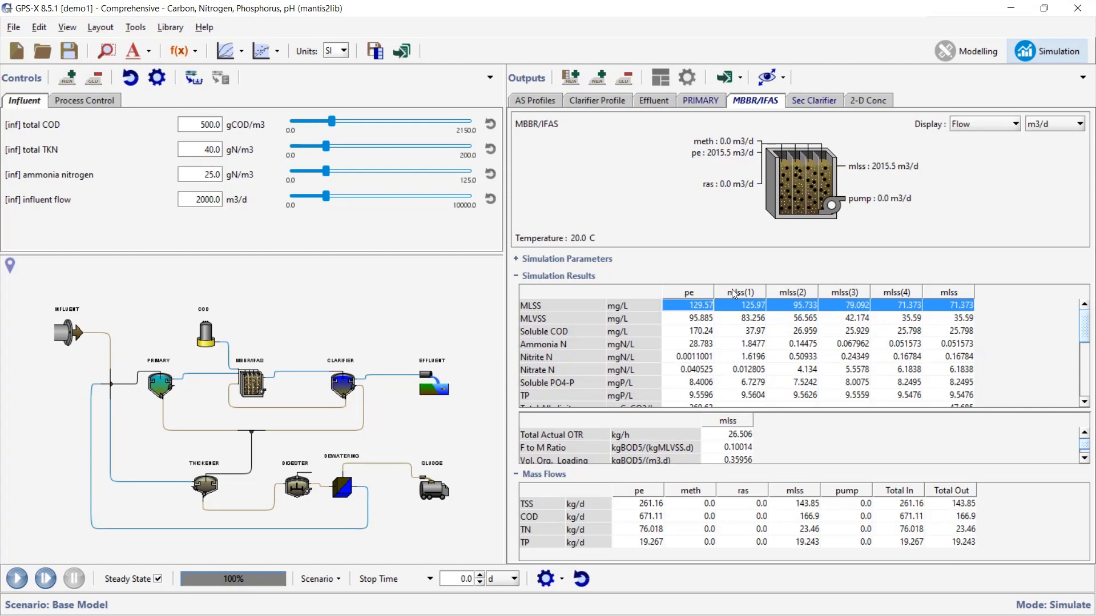
left_click(348, 387)
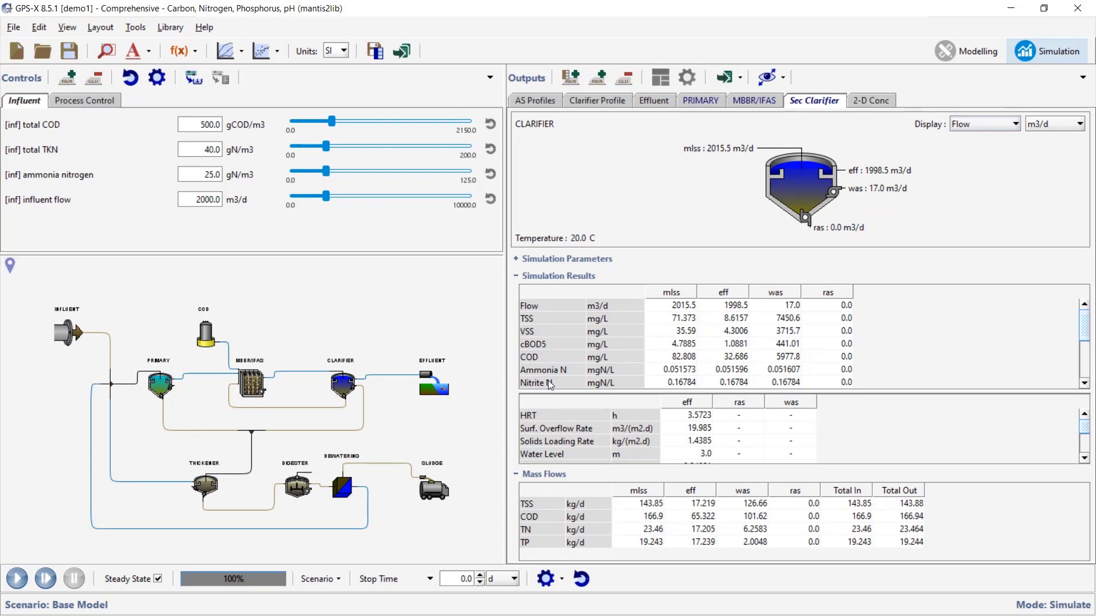
Examine the Dissolved Oxygen chart among the 2-D concentration outputs at enlarged size, adjusting its 3D viewing angle, and restore the chart grid
left_click(869, 102)
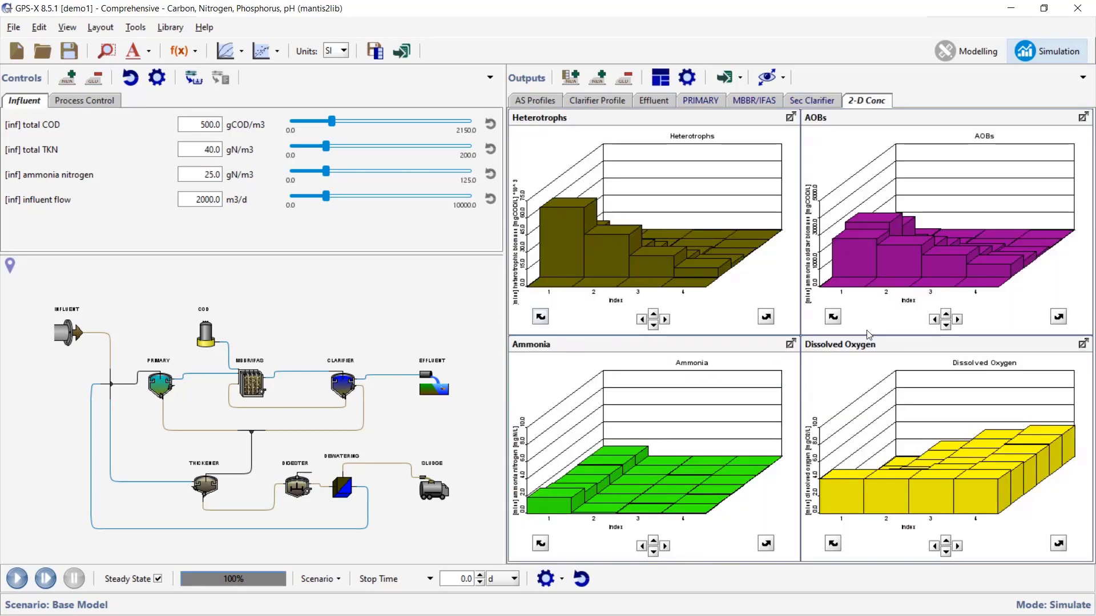
left_click(1083, 343)
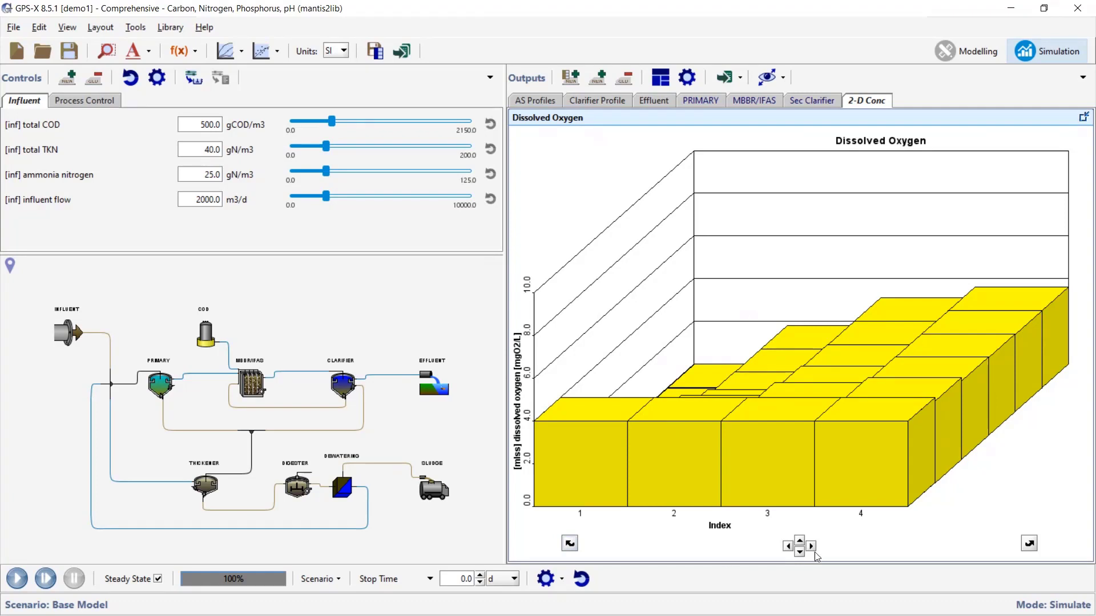
left_click(799, 540)
left_click(800, 540)
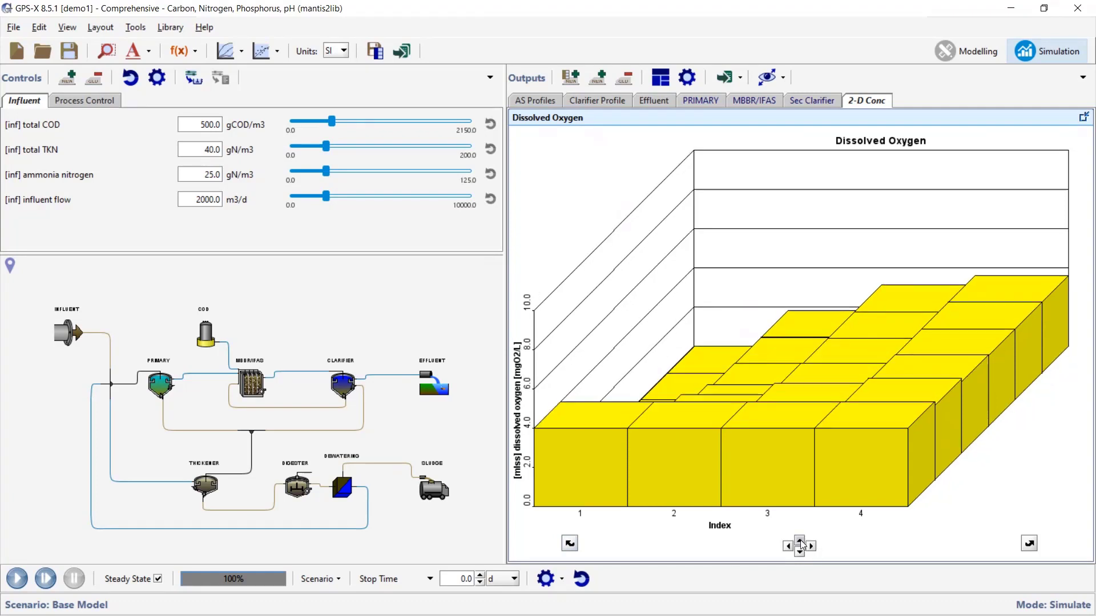
left_click(800, 540)
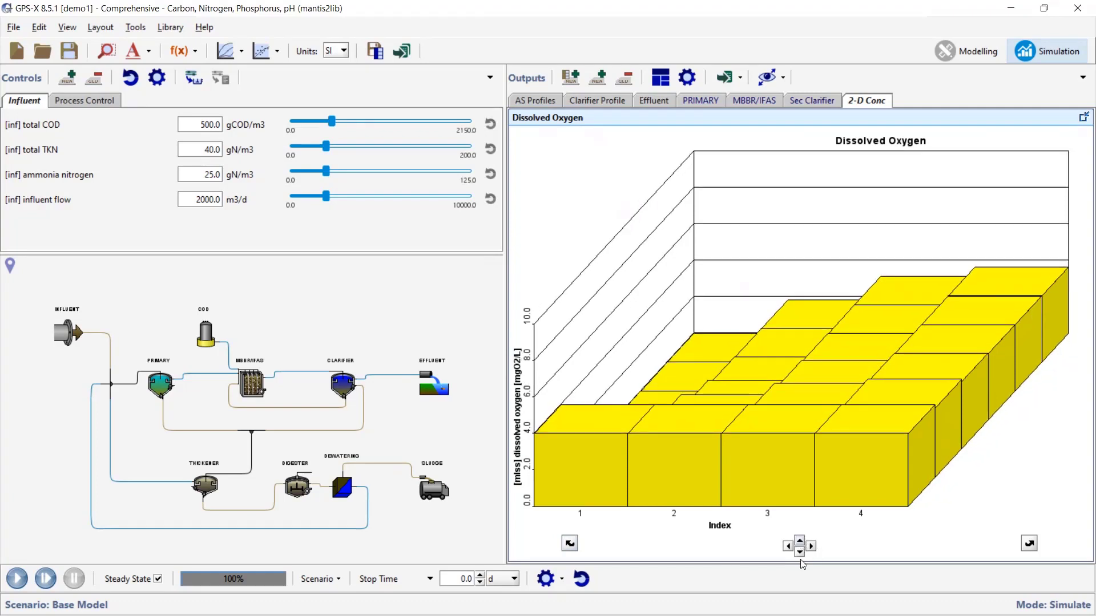
left_click(799, 540)
left_click(799, 540)
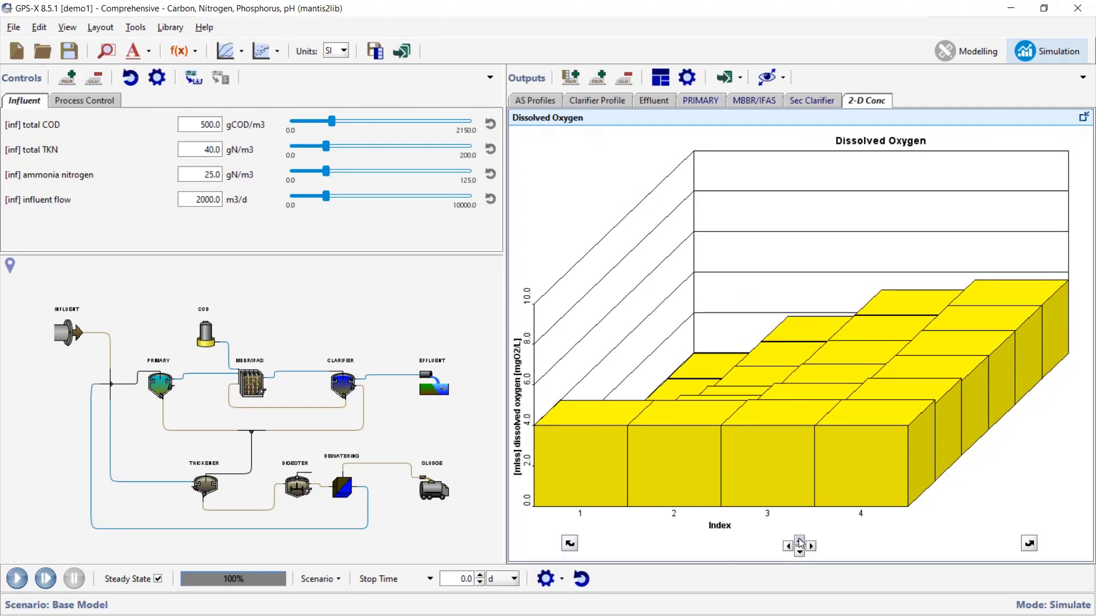
left_click(799, 541)
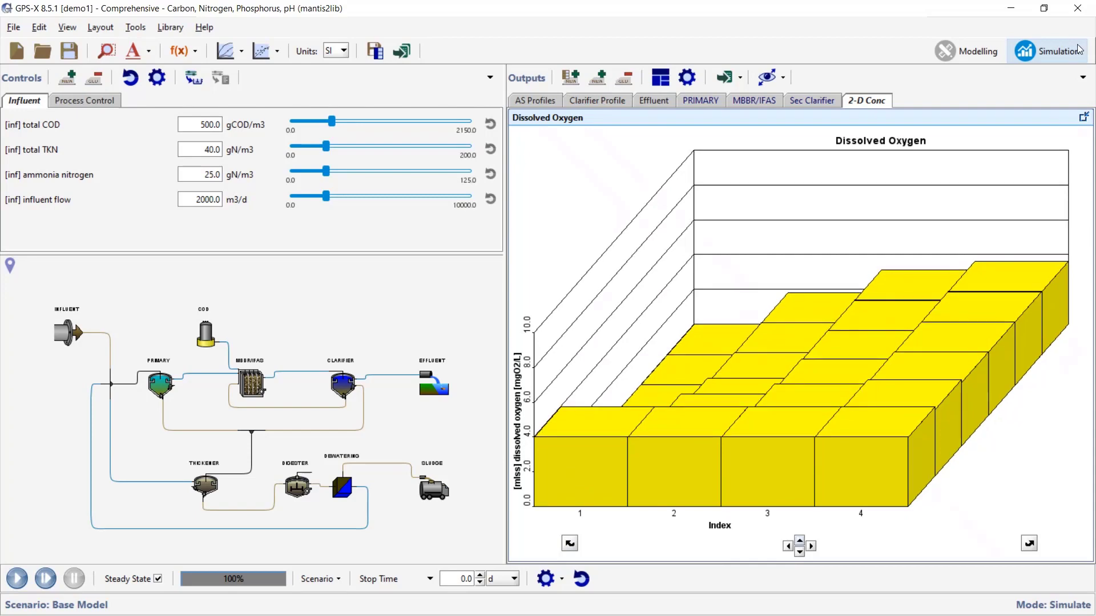
left_click(1082, 118)
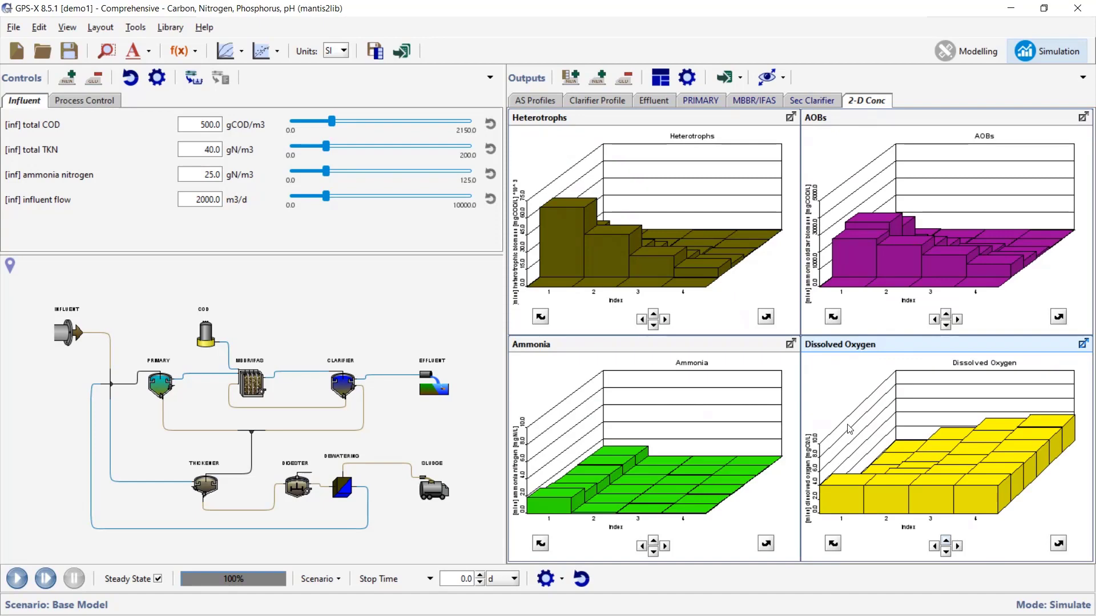
Examine the Ammonia, Heterotrophs and AOBs charts one by one at enlarged size, returning to the four-chart grid after each
left_click(791, 343)
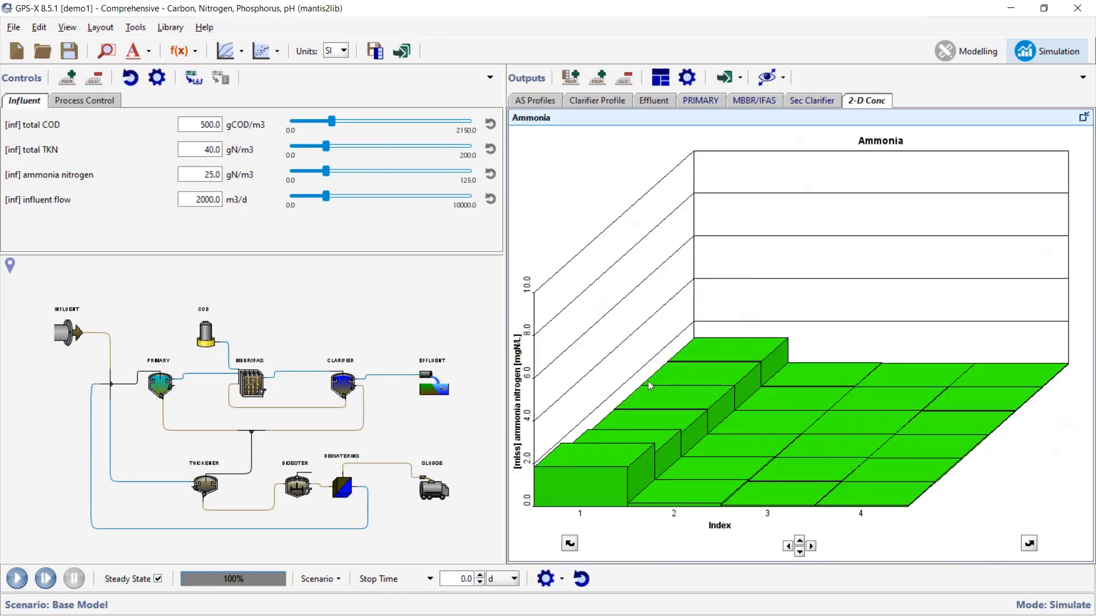
left_click(1083, 119)
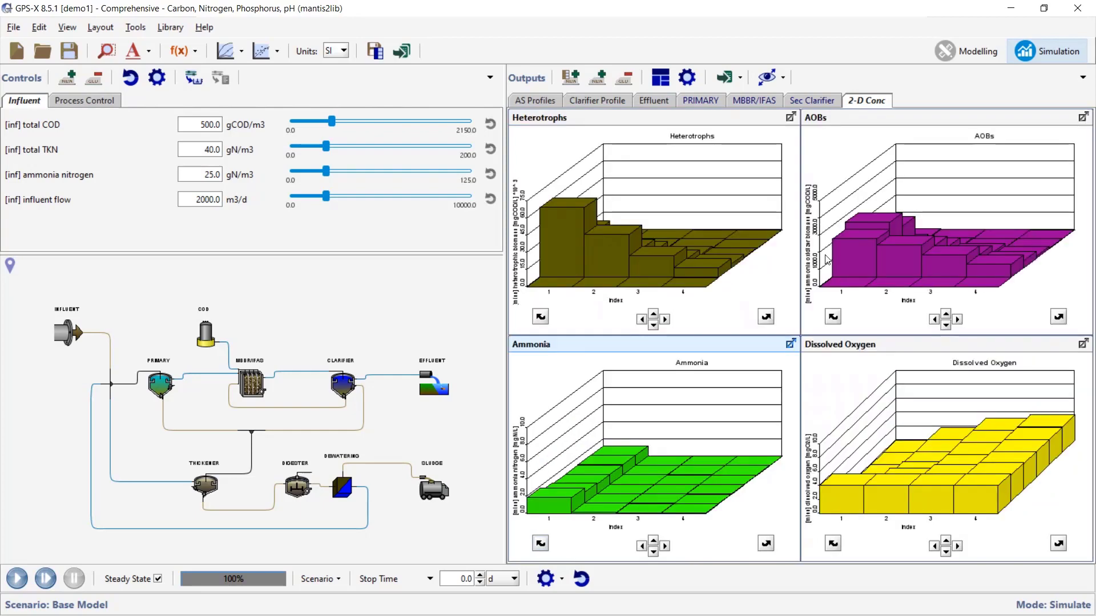
left_click(790, 117)
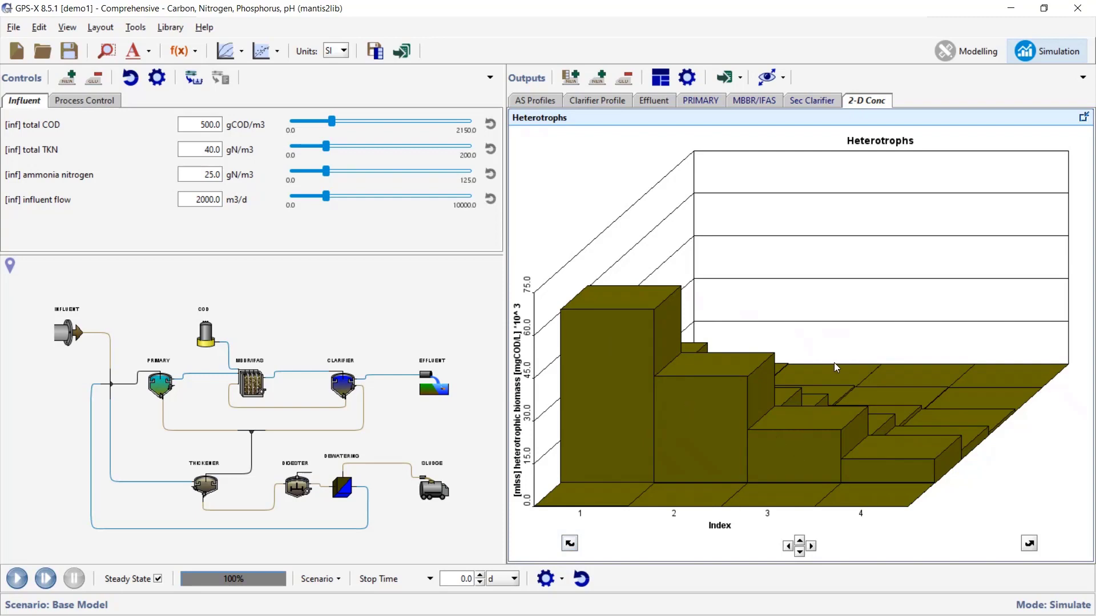
left_click(1083, 117)
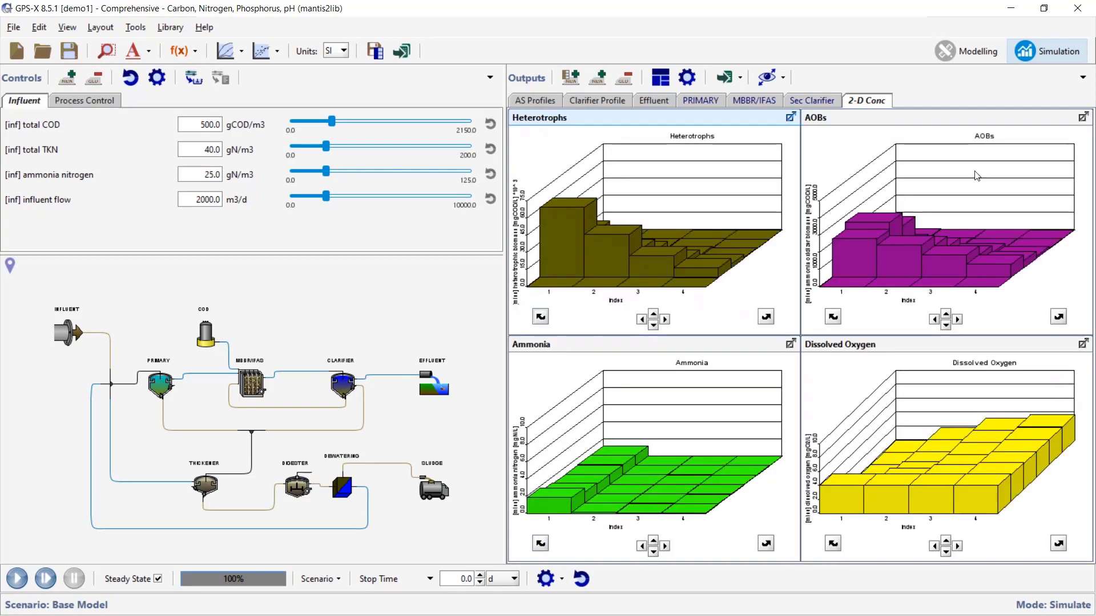
left_click(1083, 117)
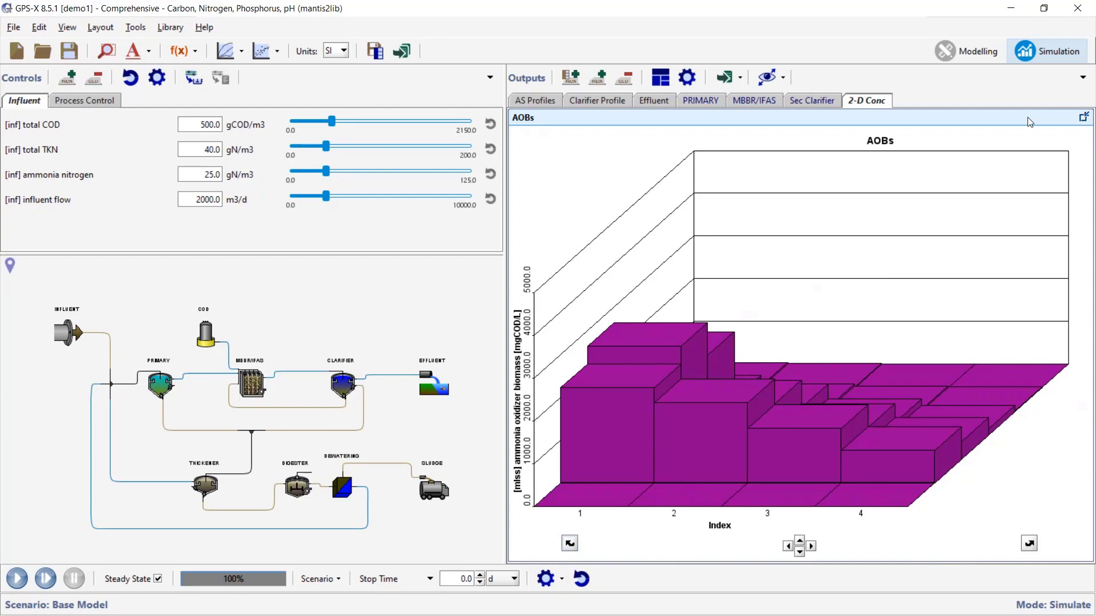
left_click(1083, 117)
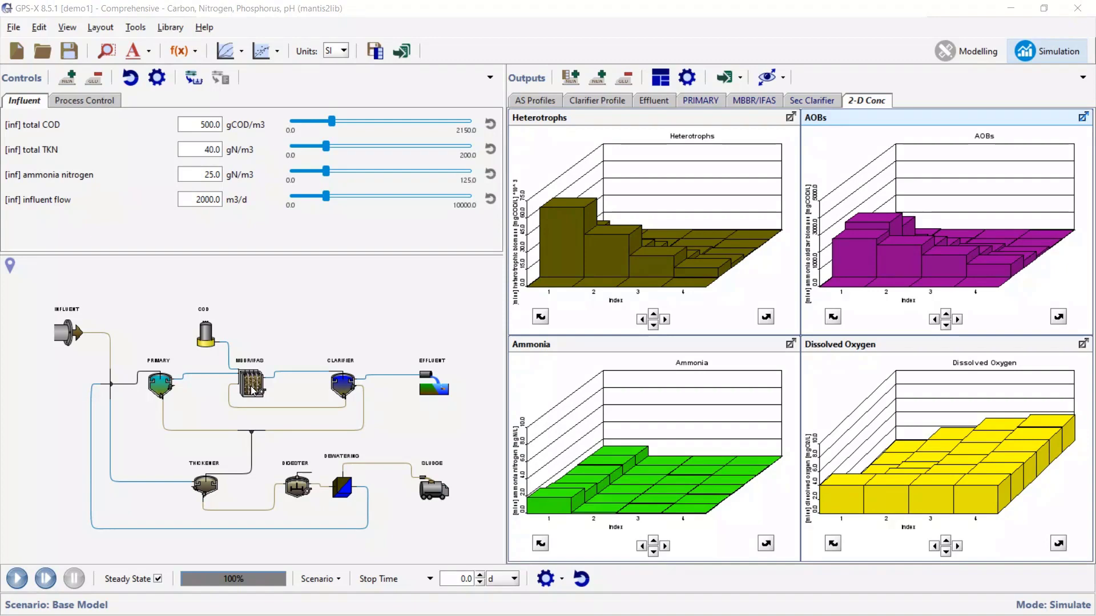
Load the "IFAS - with recycle" scenario and run its steady-state simulation
left_click(325, 576)
mouse_move(457, 419)
left_click(526, 437)
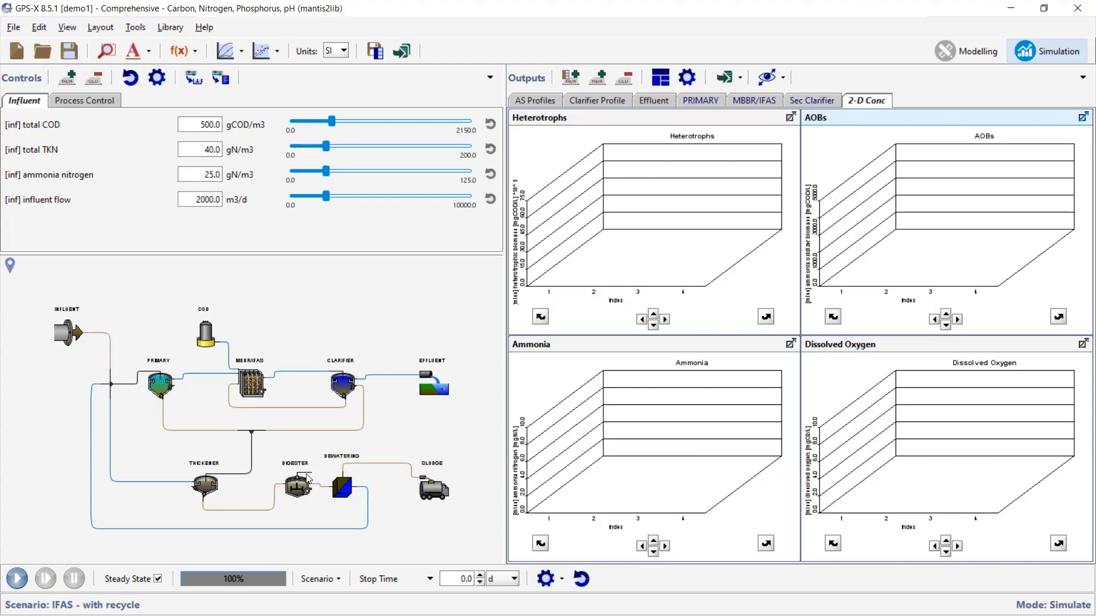
left_click(24, 579)
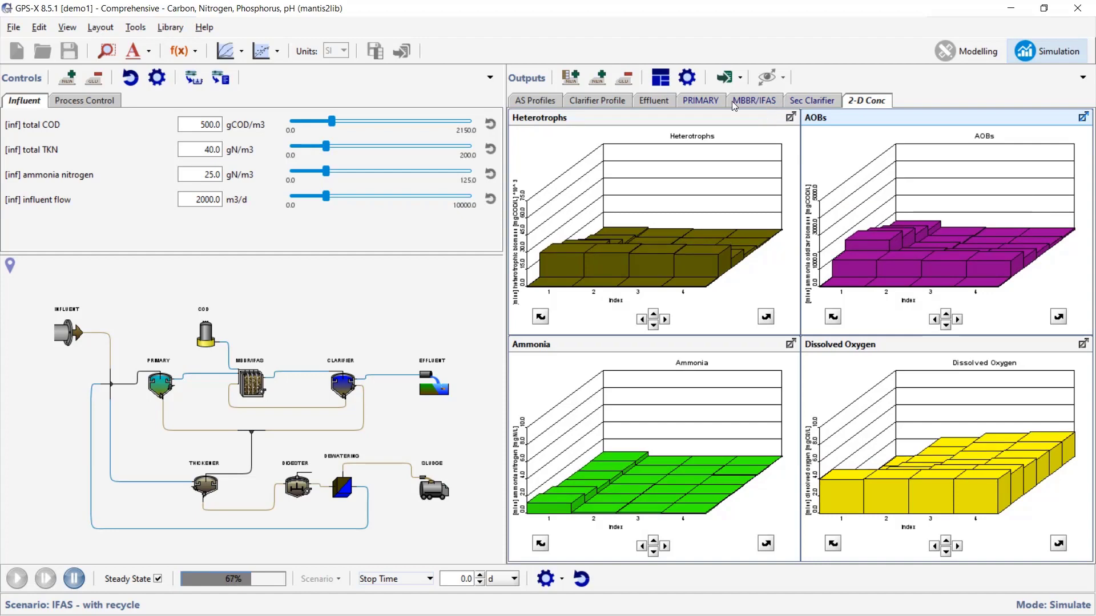
Review the recycle scenario's effluent quality, the MBBR/IFAS results including the MLSS row, and the 2-D concentration charts
left_click(668, 104)
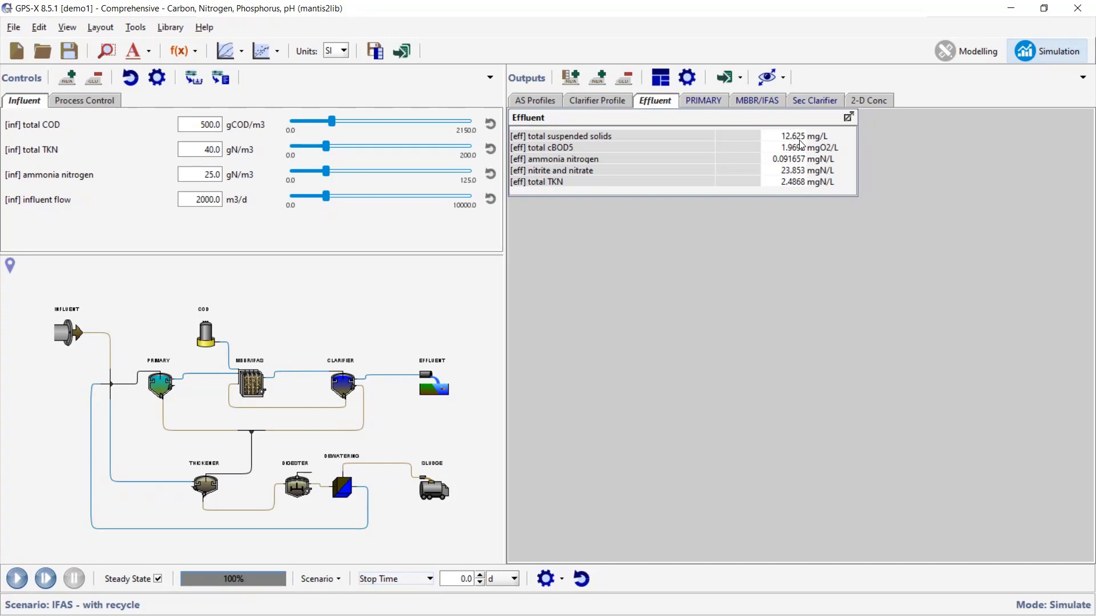
left_click(768, 99)
left_click(783, 308)
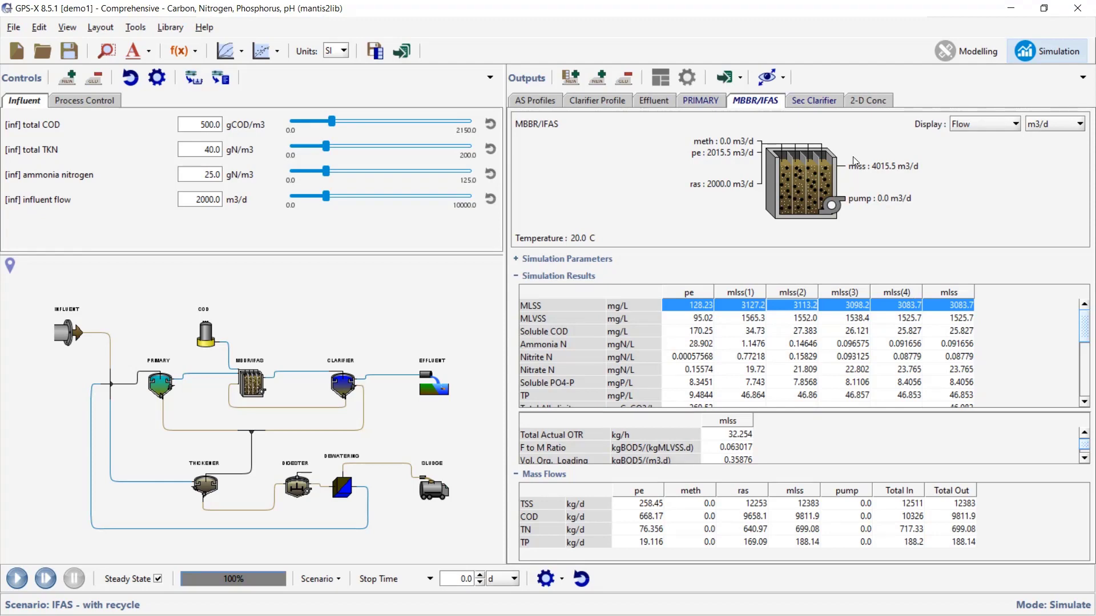
left_click(864, 106)
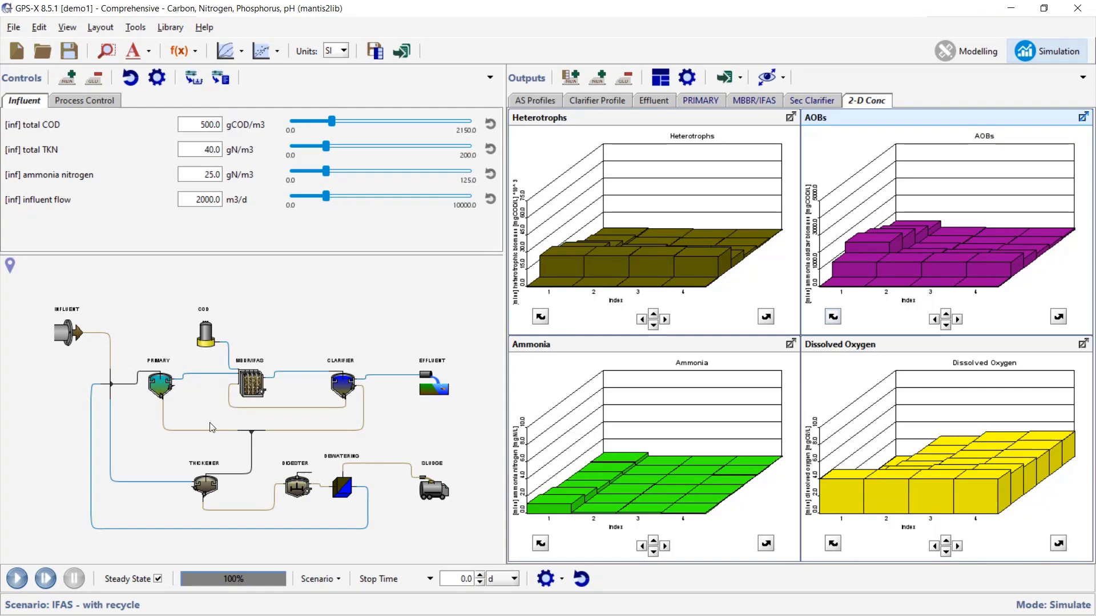
Check the suspended, fixed film and combined mass in the MBBR/IFAS reactor's Mass output variables and close the dialog
right_click(264, 376)
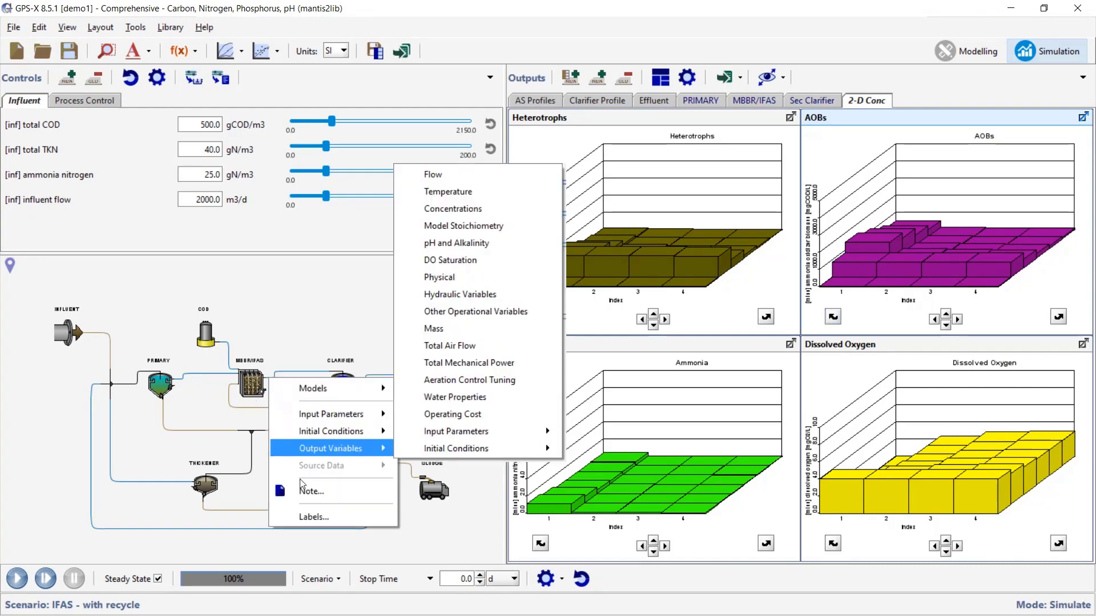
mouse_move(331, 448)
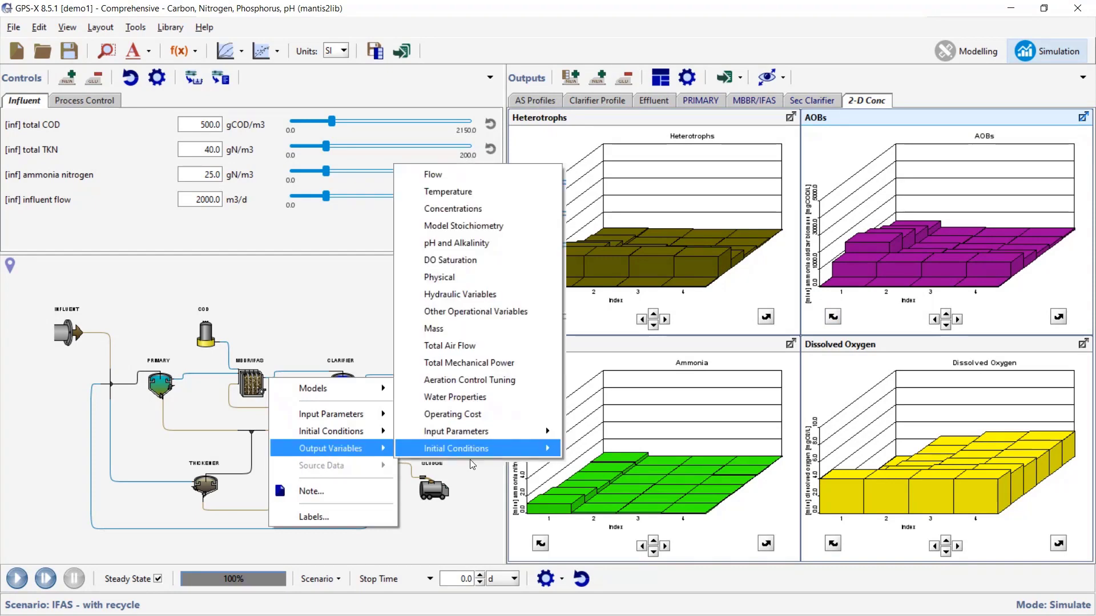
left_click(440, 336)
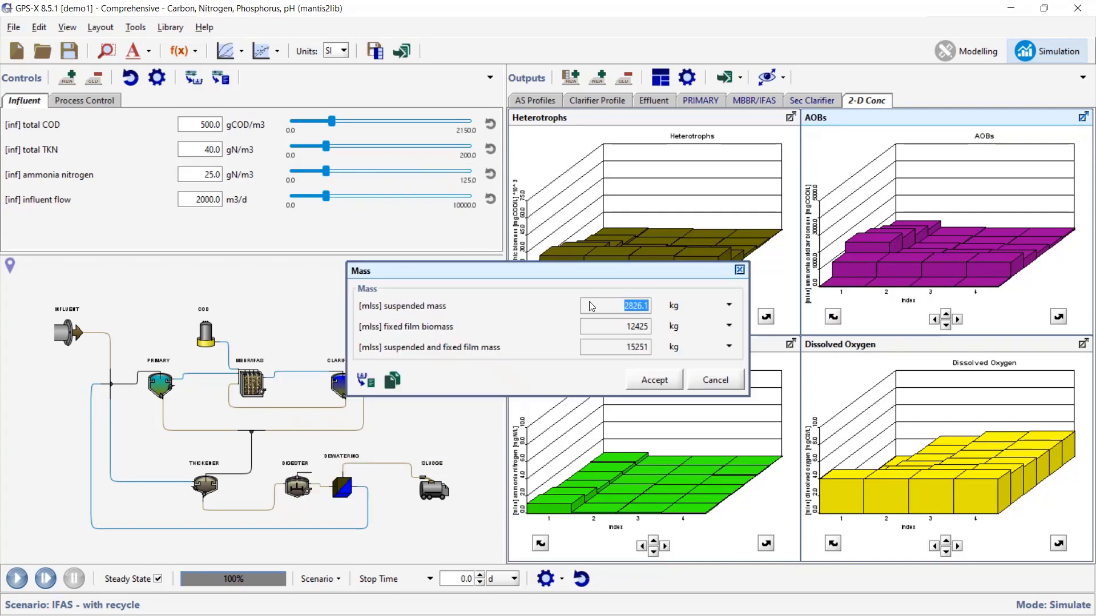
left_click(643, 306)
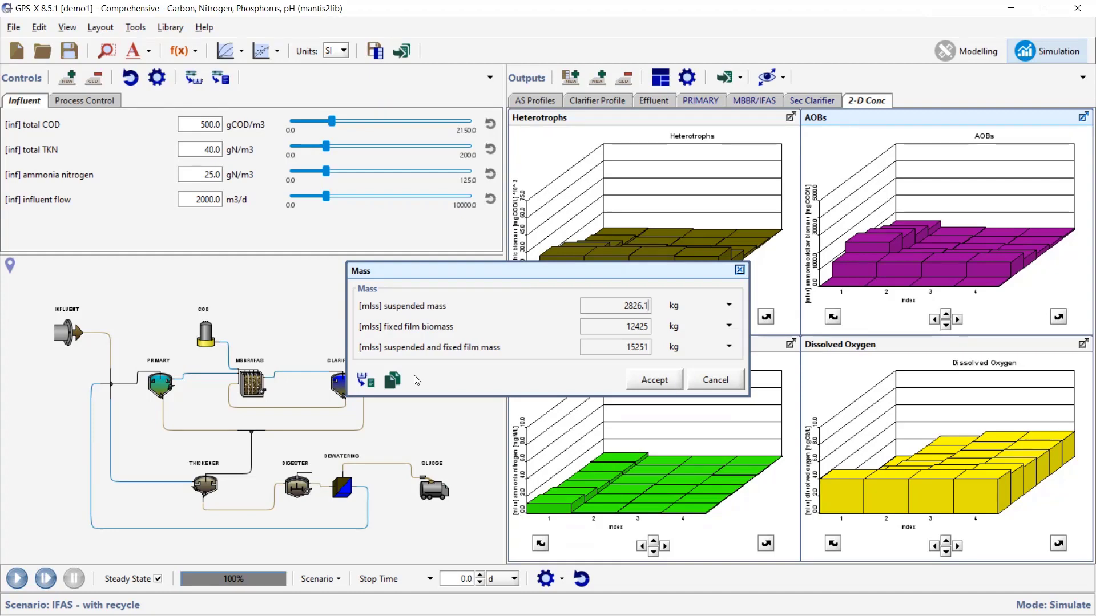
left_click(645, 385)
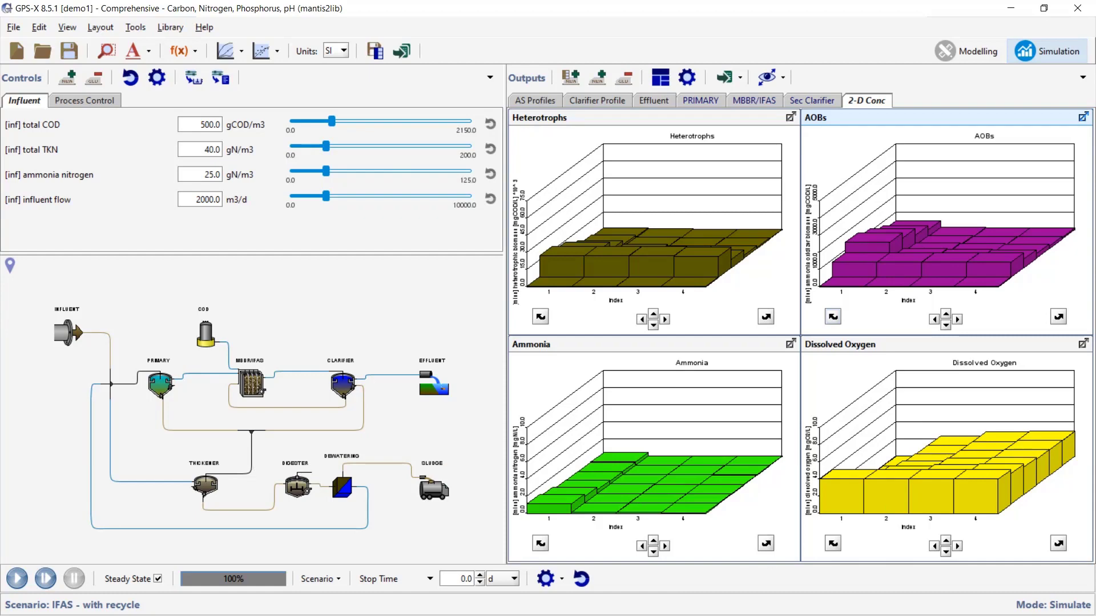
Return to Modelling mode and open the recent layout demo2.lyt
left_click(966, 51)
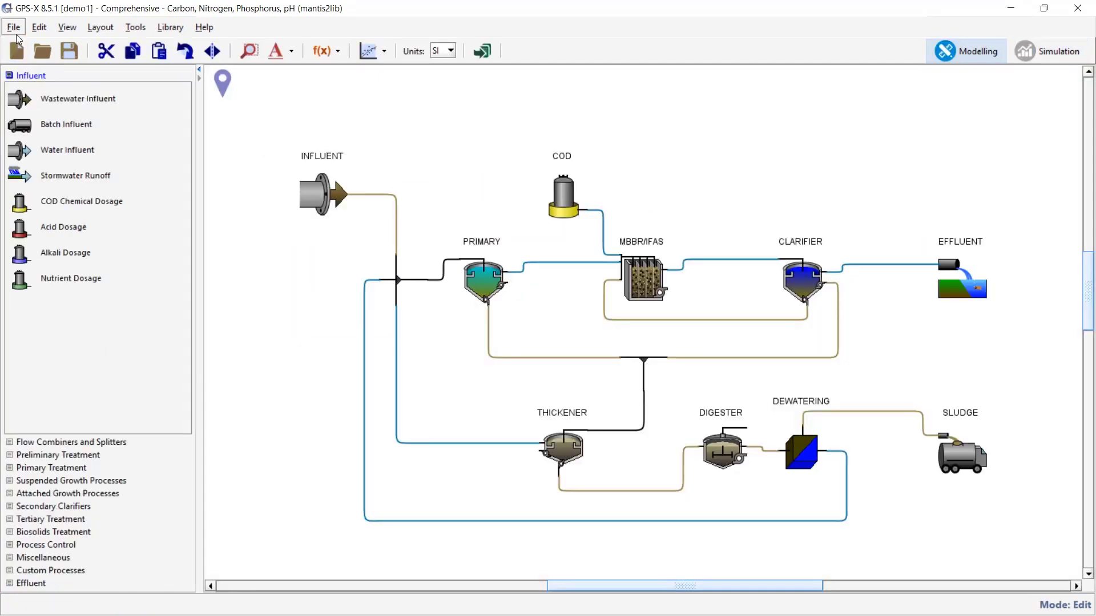
left_click(18, 29)
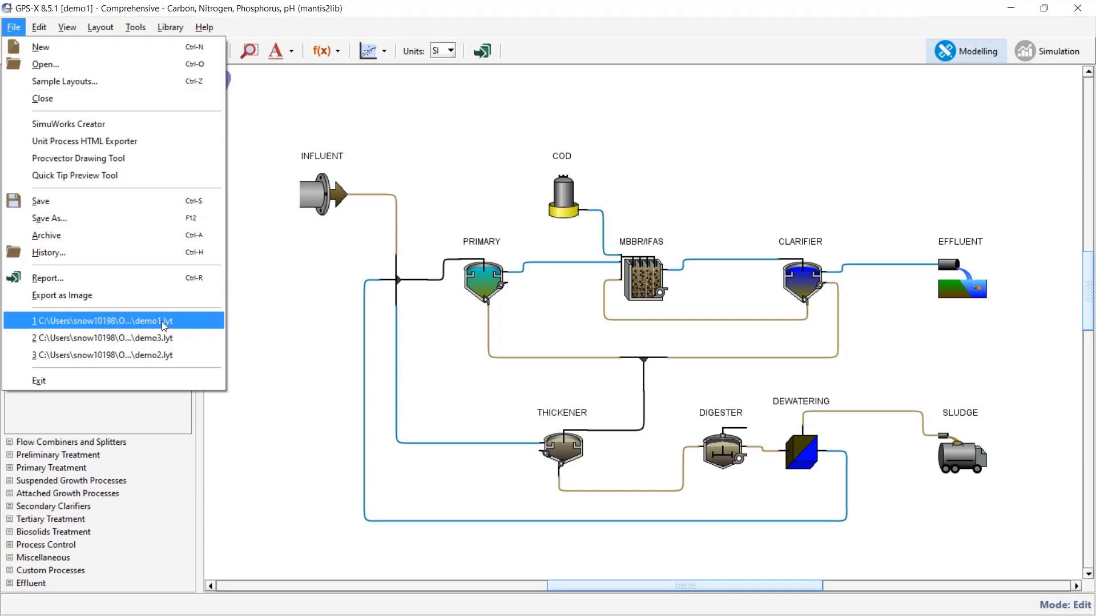
left_click(177, 357)
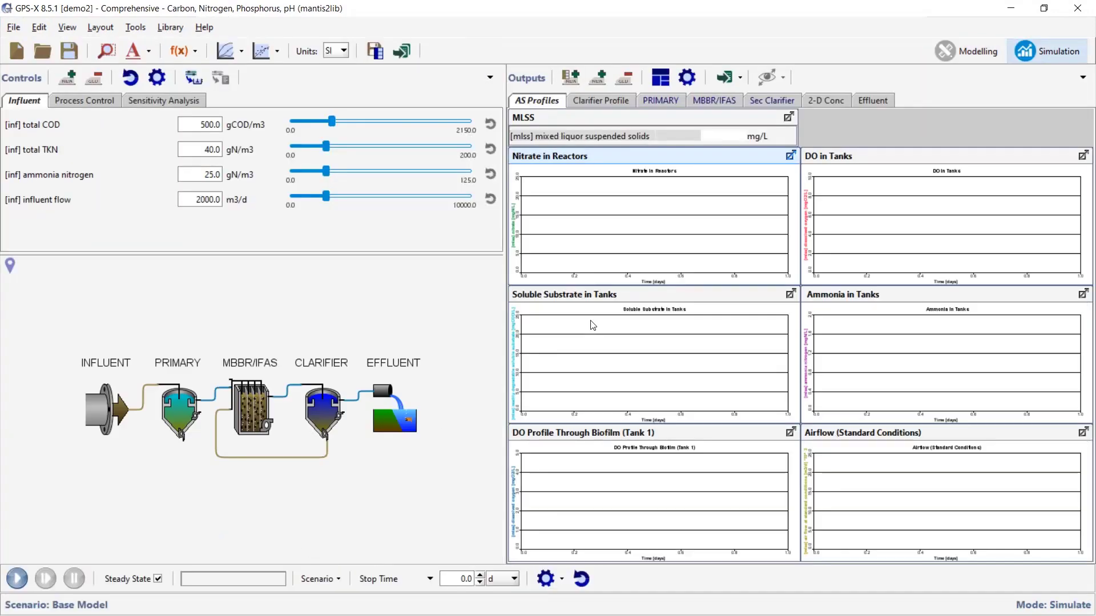
Inspect the demo2 layout in Modelling mode, return to Simulation mode and show the Sensitivity Analysis controls
left_click(949, 54)
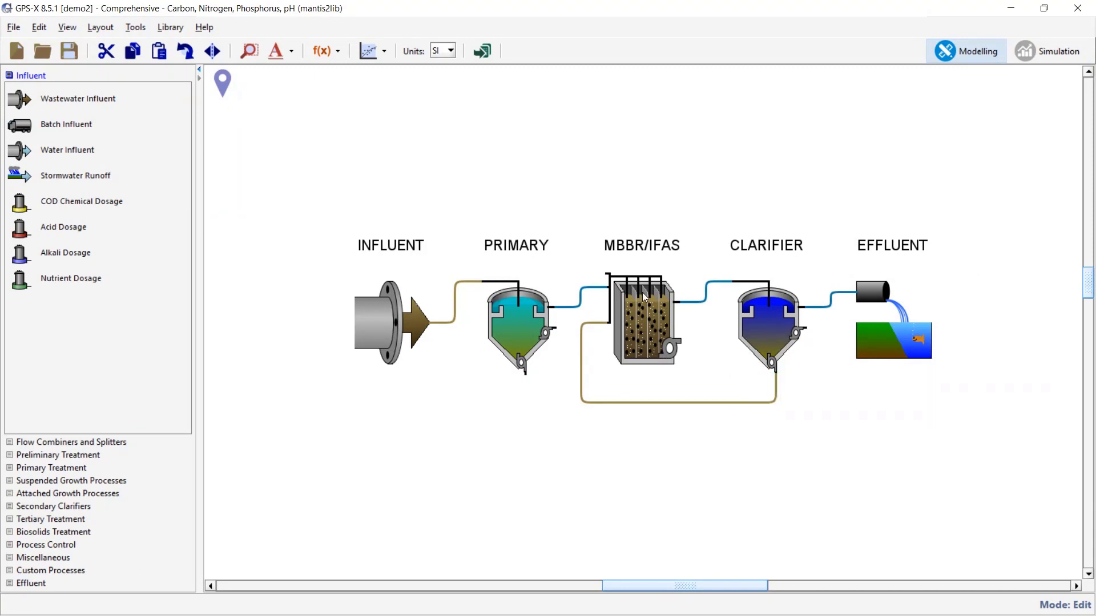
mouse_move(645, 296)
mouse_move(635, 337)
left_click(1047, 51)
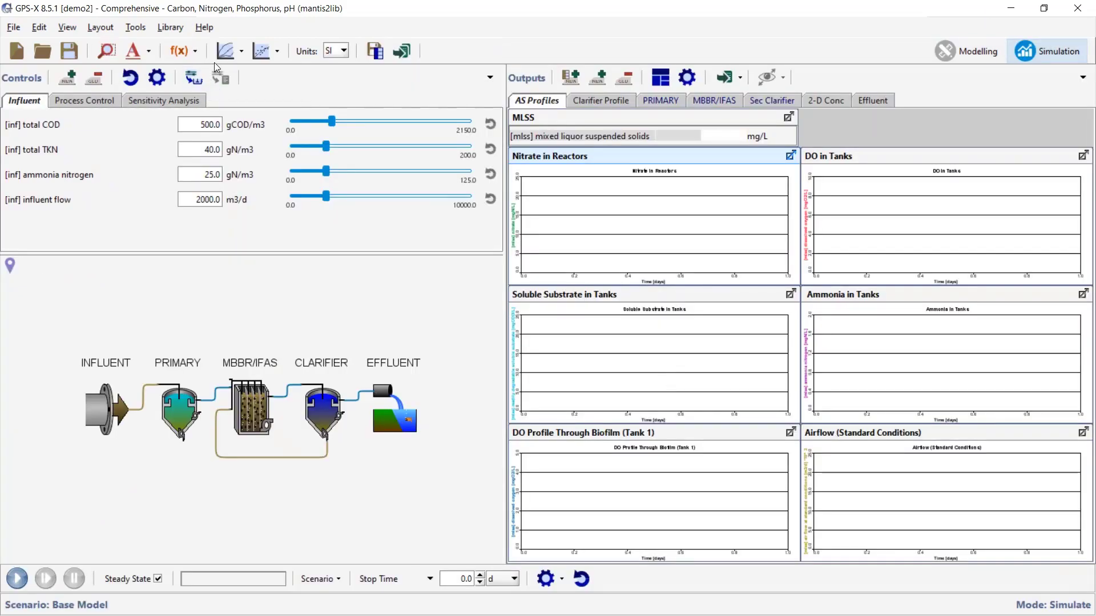
left_click(143, 103)
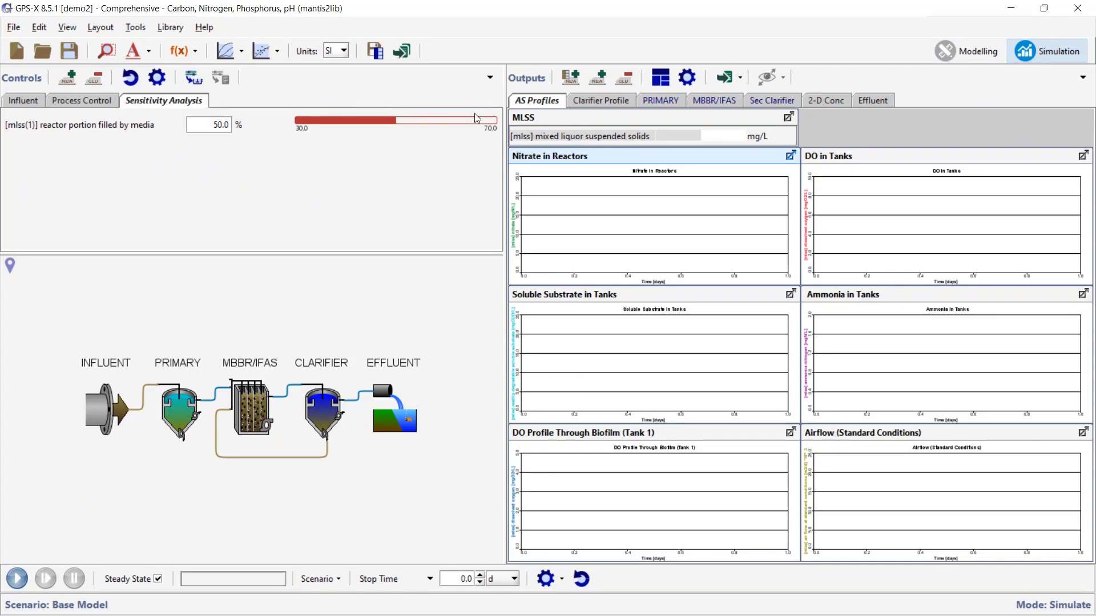
Show the Effluent graph, enable steady-state analysis mode, and run the base model's sensitivity analysis on the reactor portion filled by media
left_click(868, 103)
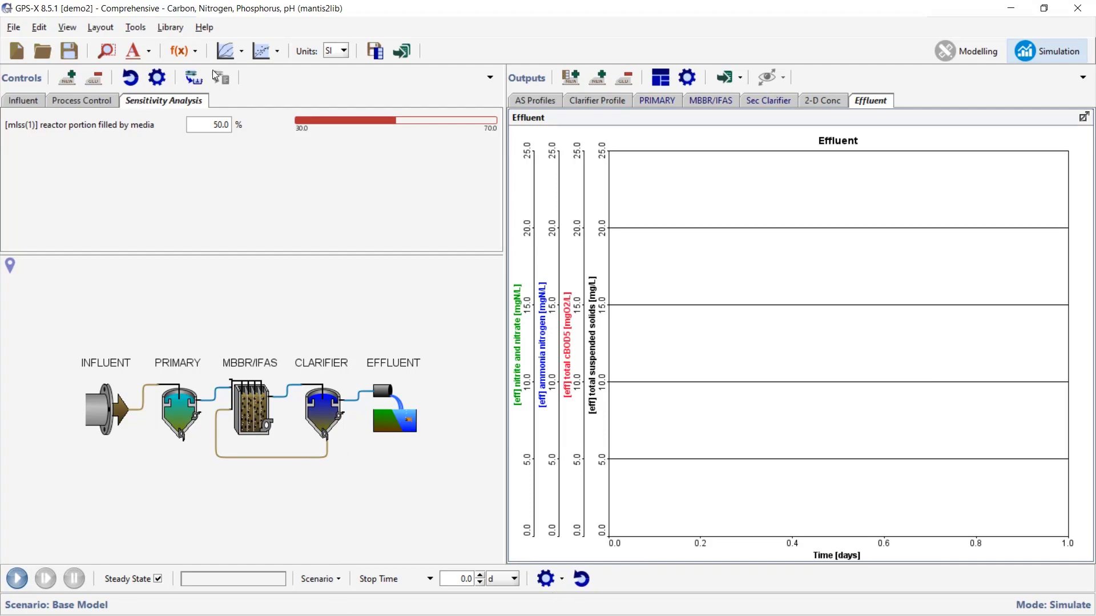
left_click(241, 50)
left_click(270, 97)
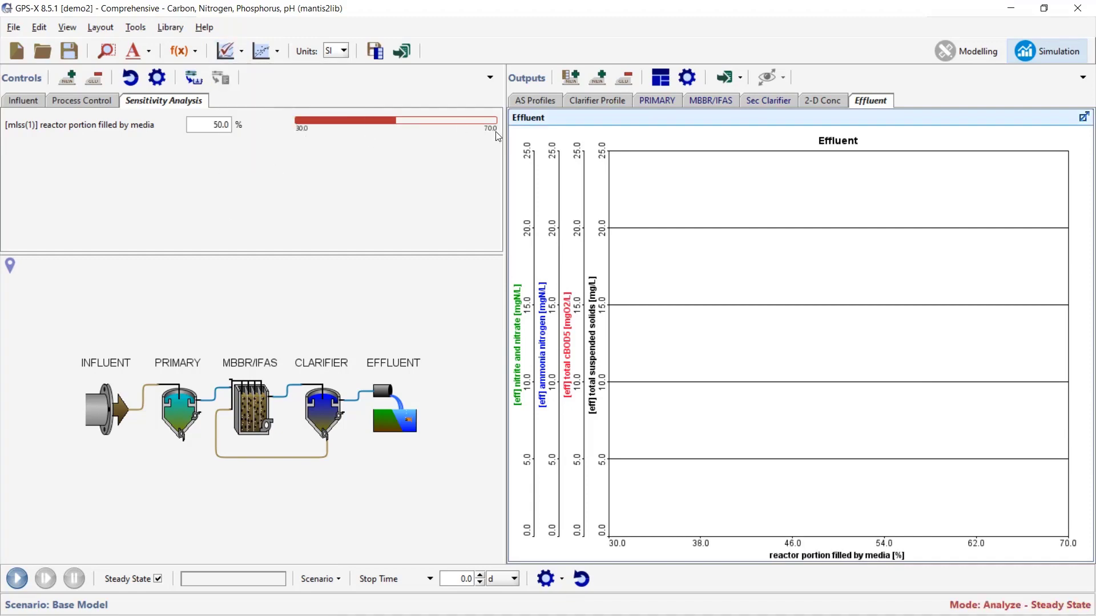
left_click(28, 581)
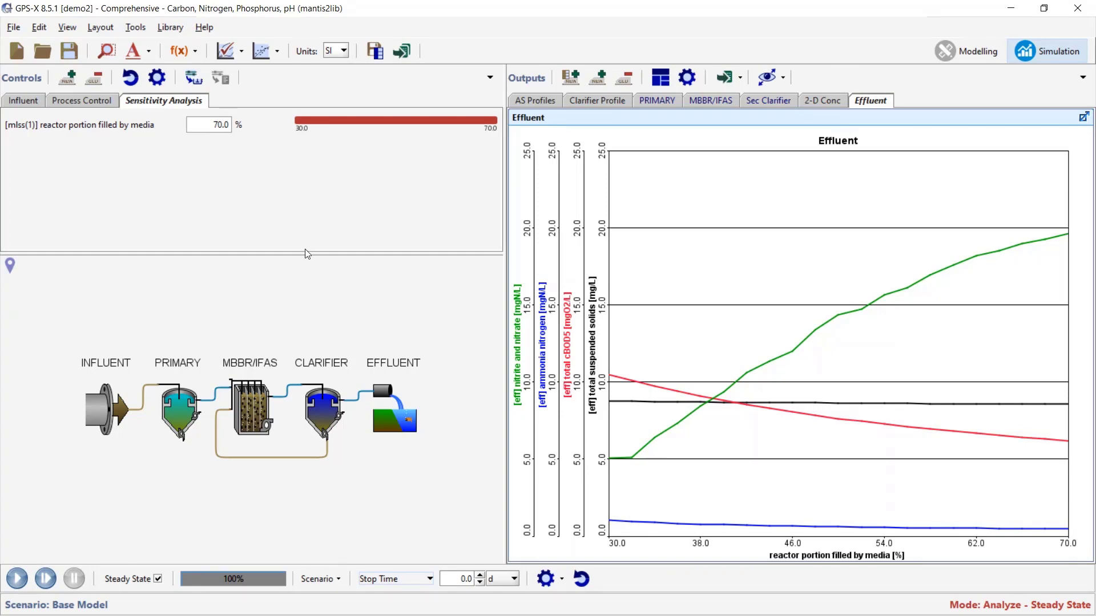
Select the "IFAS - with recycle" scenario and run its steady-state media-fill sensitivity analysis
left_click(317, 579)
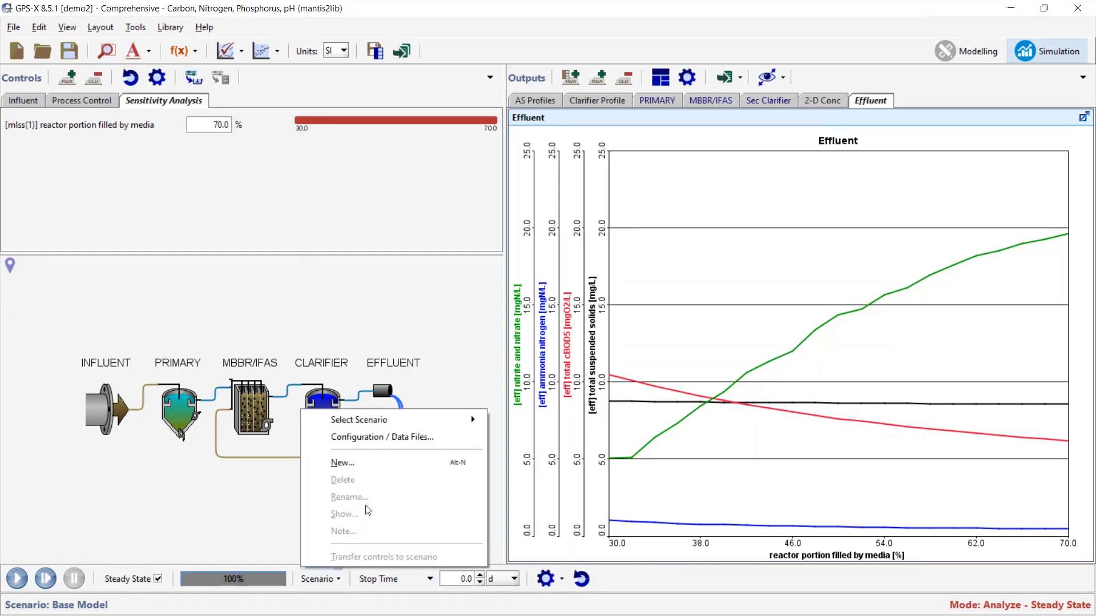
mouse_move(468, 419)
left_click(539, 437)
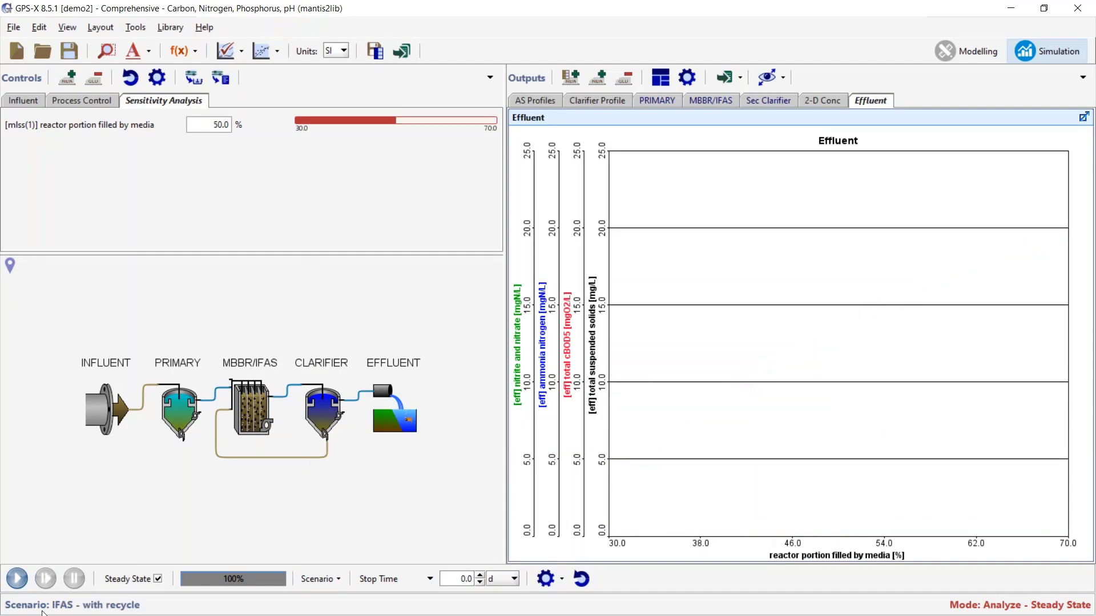
left_click(17, 579)
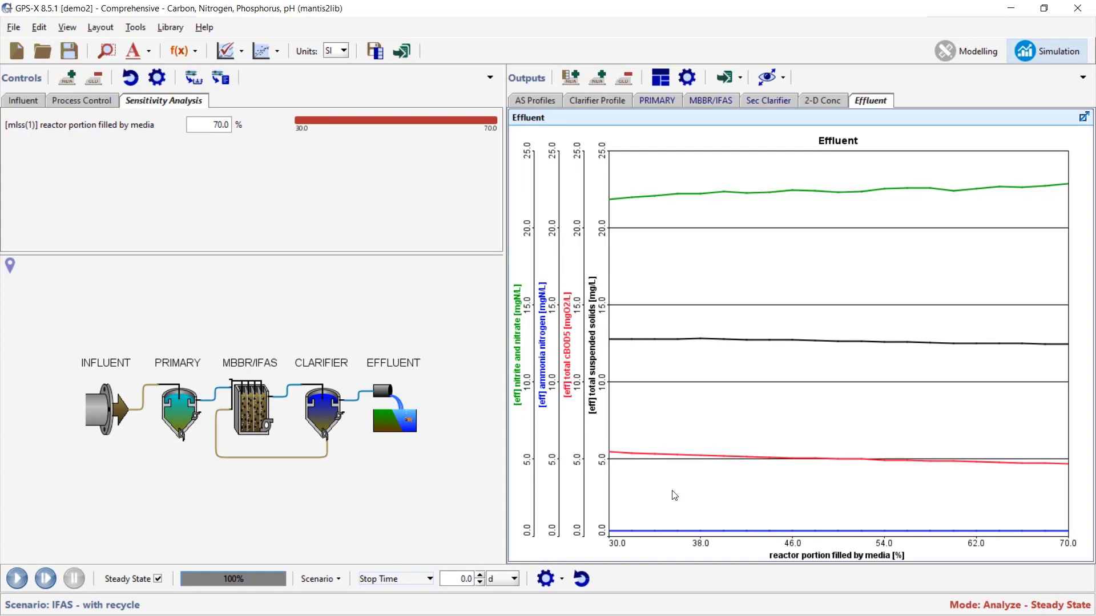
Check the suspended, fixed film and combined mass in the MBBR/IFAS reactor's Mass output variables and close the dialog
right_click(272, 395)
mouse_move(361, 465)
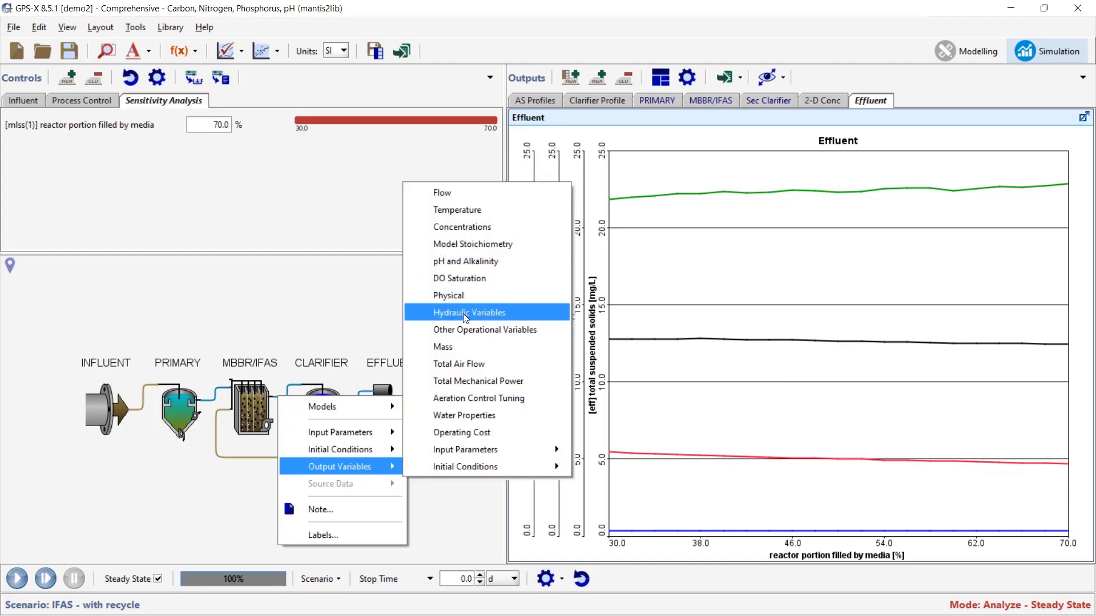
left_click(469, 348)
left_click(657, 334)
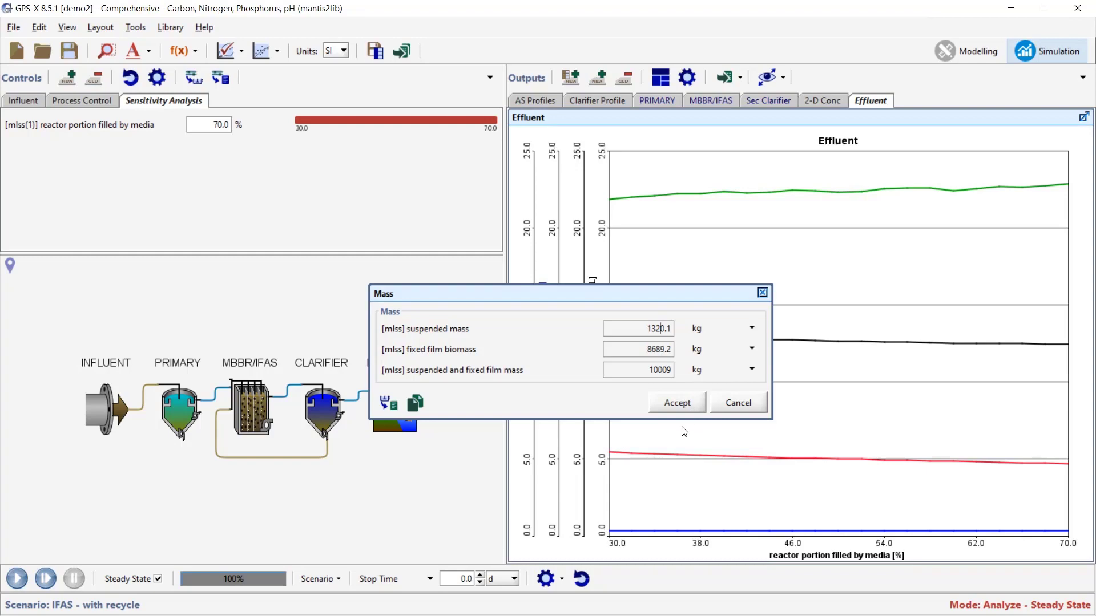
left_click(677, 405)
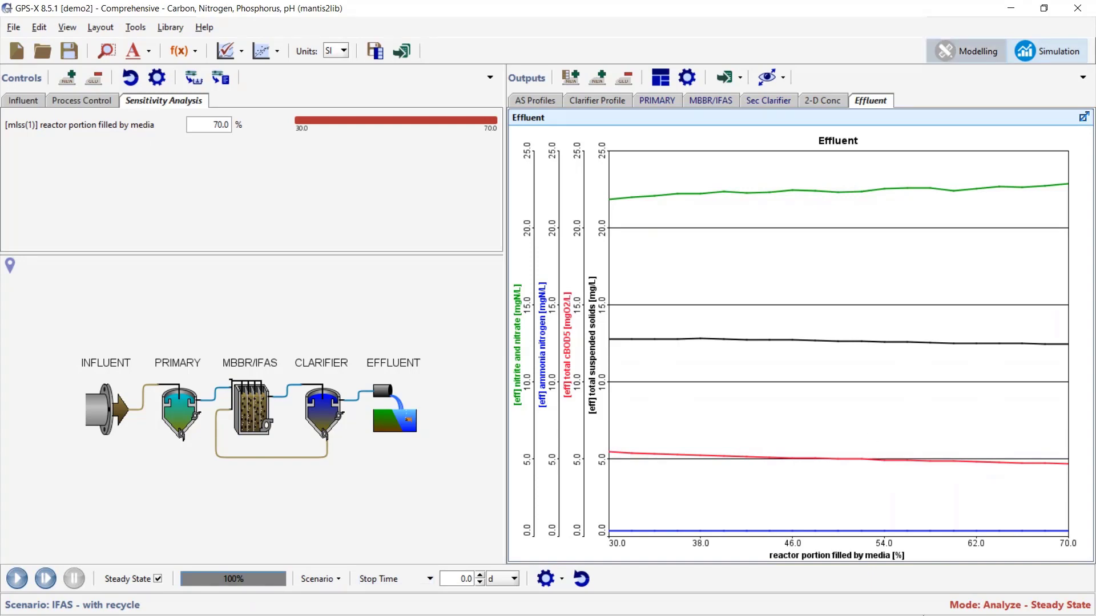
Return to Modelling mode and open the recent layout demo3.lyt
left_click(942, 55)
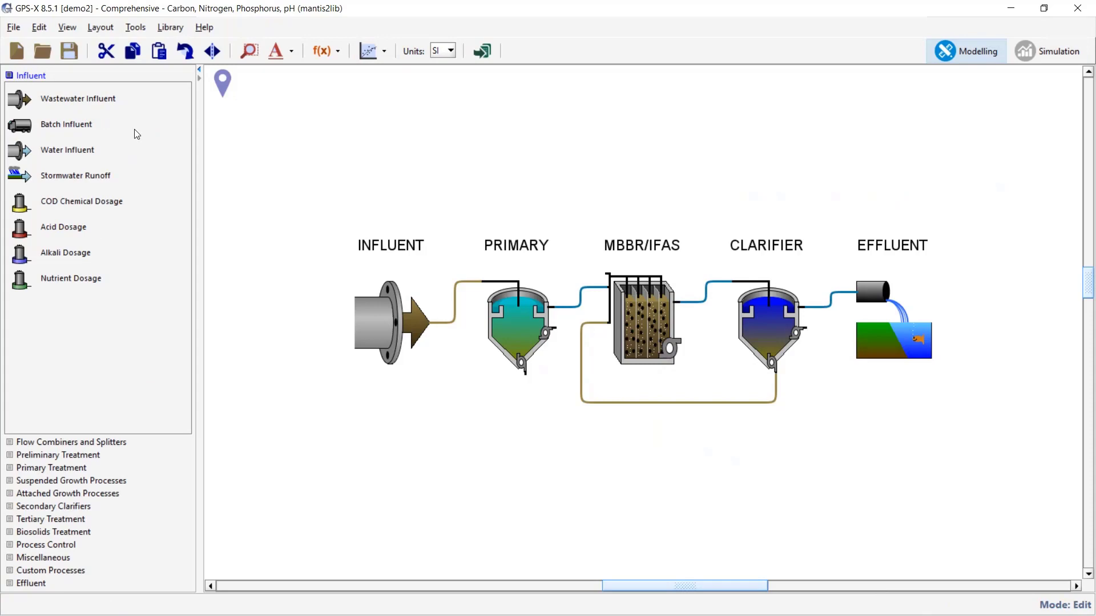
left_click(13, 27)
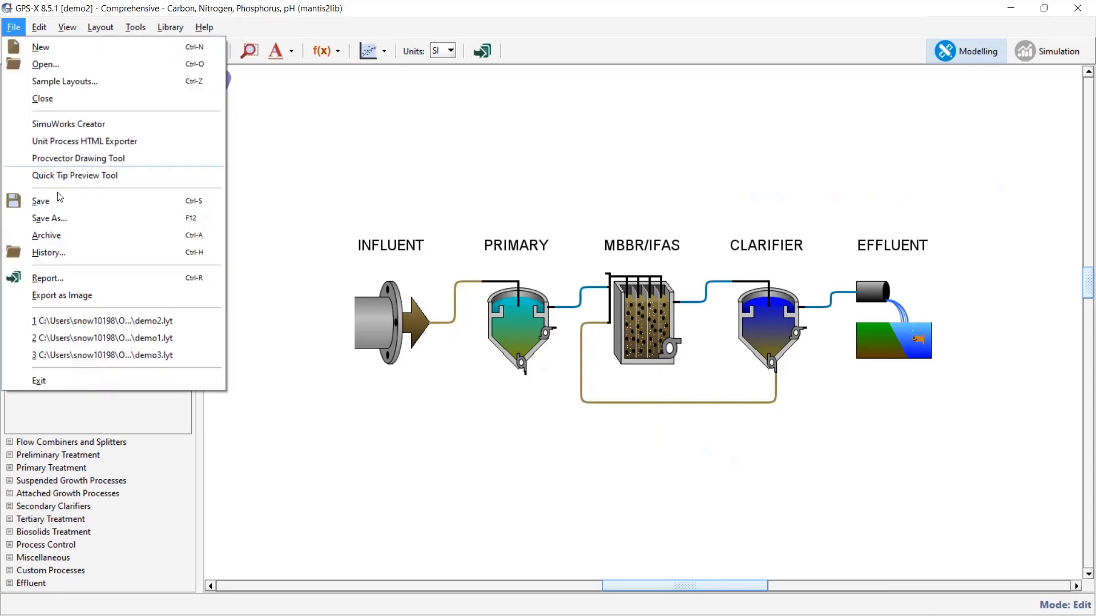
left_click(88, 355)
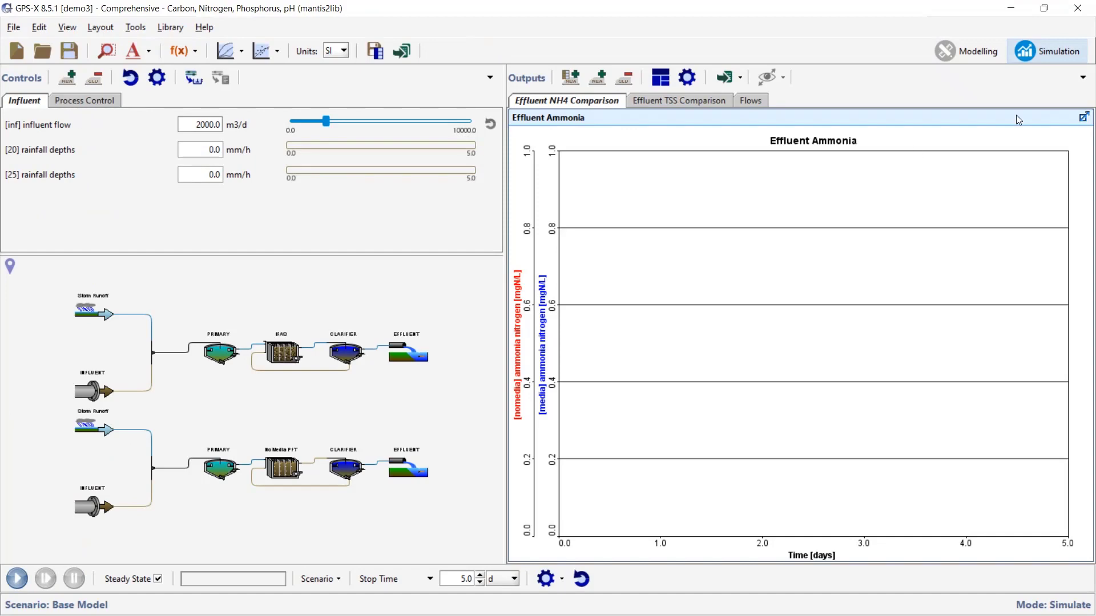
Examine the demo3 layout in Modelling mode, covering the storm runoff and influent sources and the parallel IFAS and No Media PFT trains
left_click(984, 56)
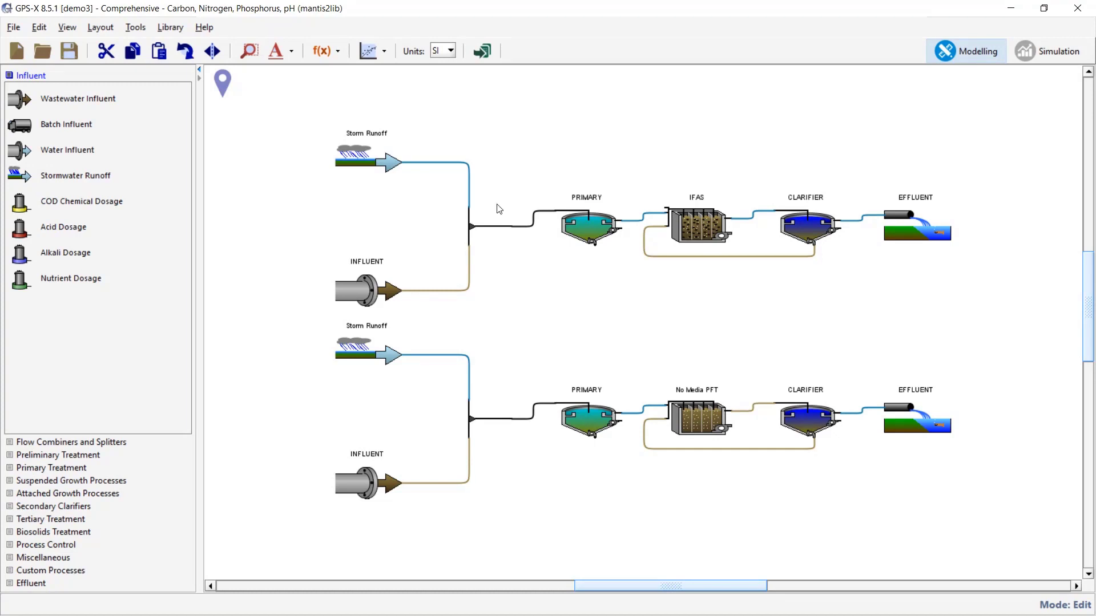
mouse_move(375, 279)
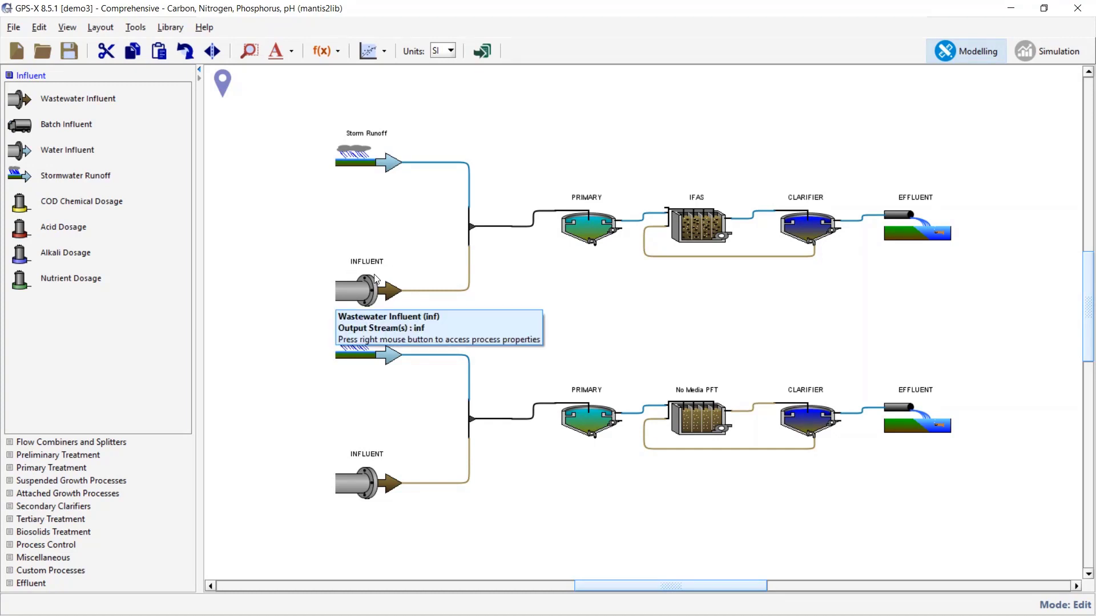
mouse_move(399, 164)
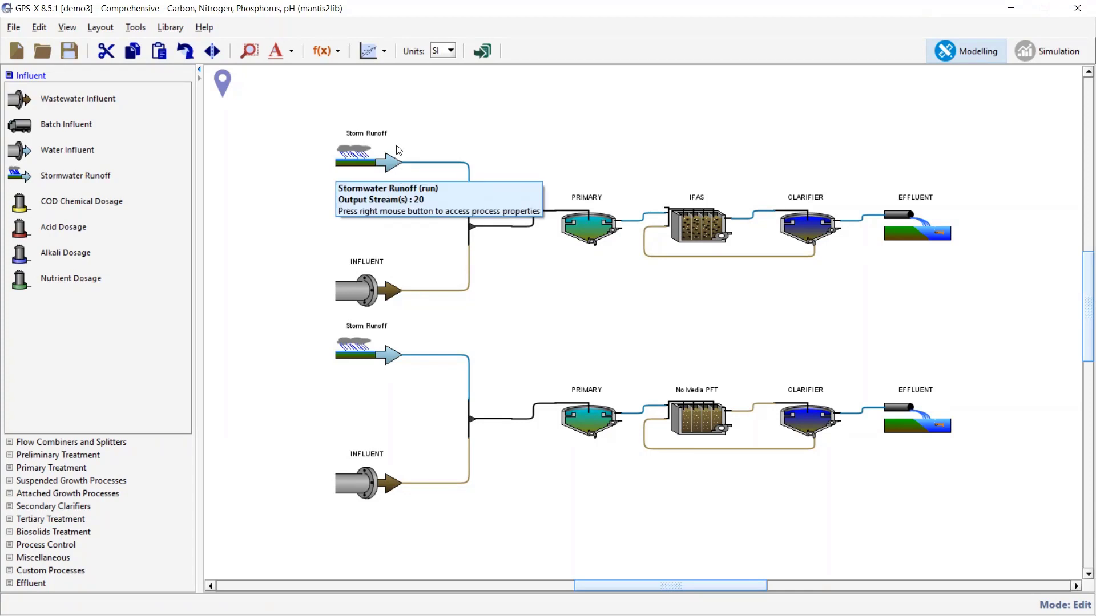
mouse_move(477, 208)
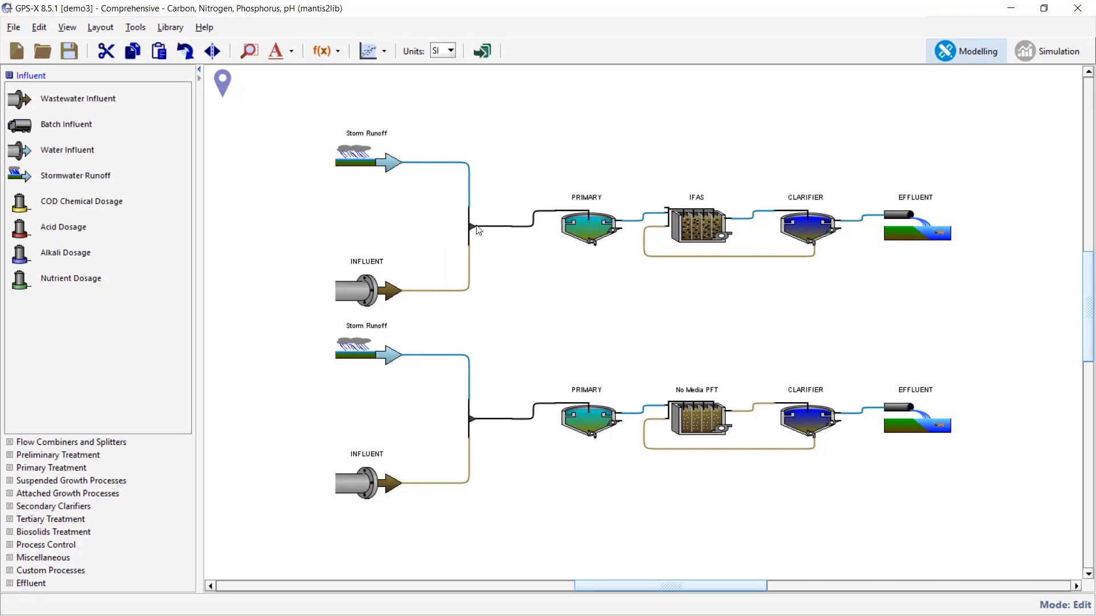
mouse_move(480, 228)
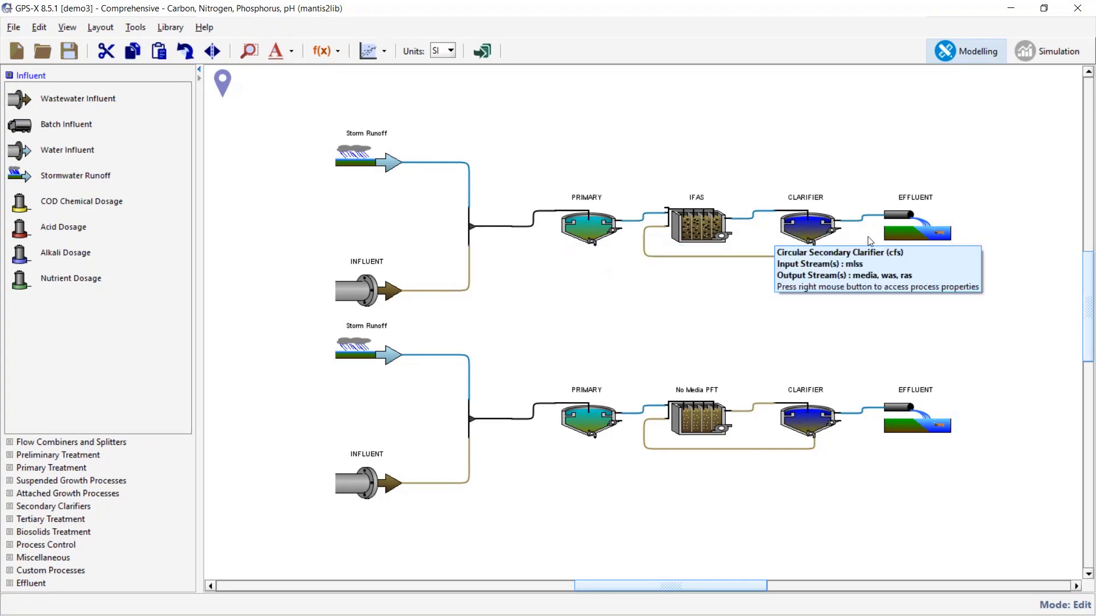
mouse_move(504, 421)
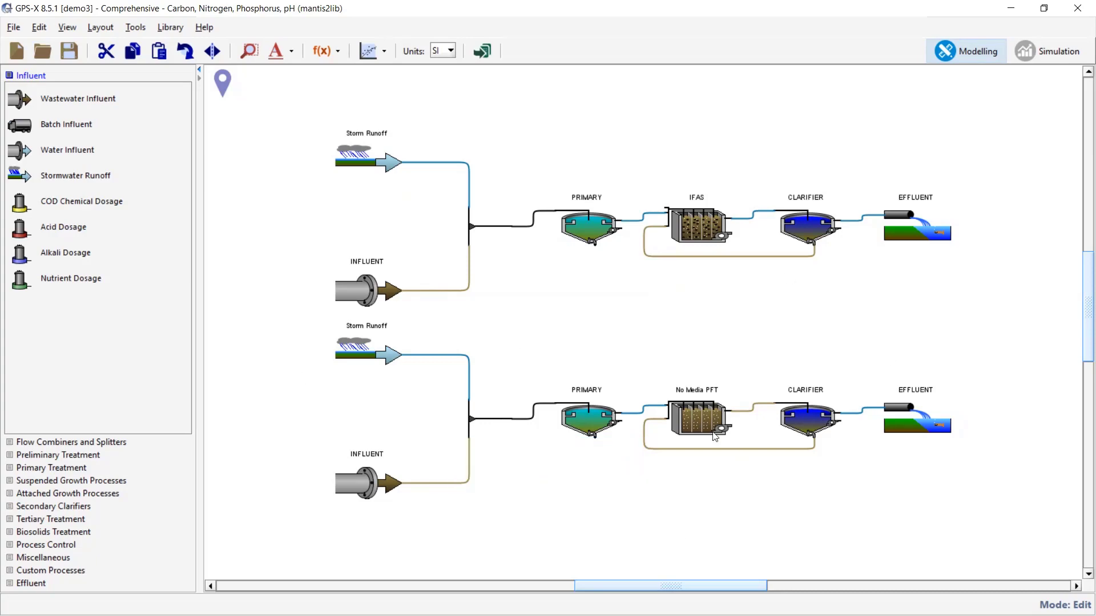
mouse_move(715, 437)
mouse_move(715, 416)
Review the rainfall and catchment parameters in the IFAS train's Storm Runoff runoff model and close the dialog without changes
right_click(367, 153)
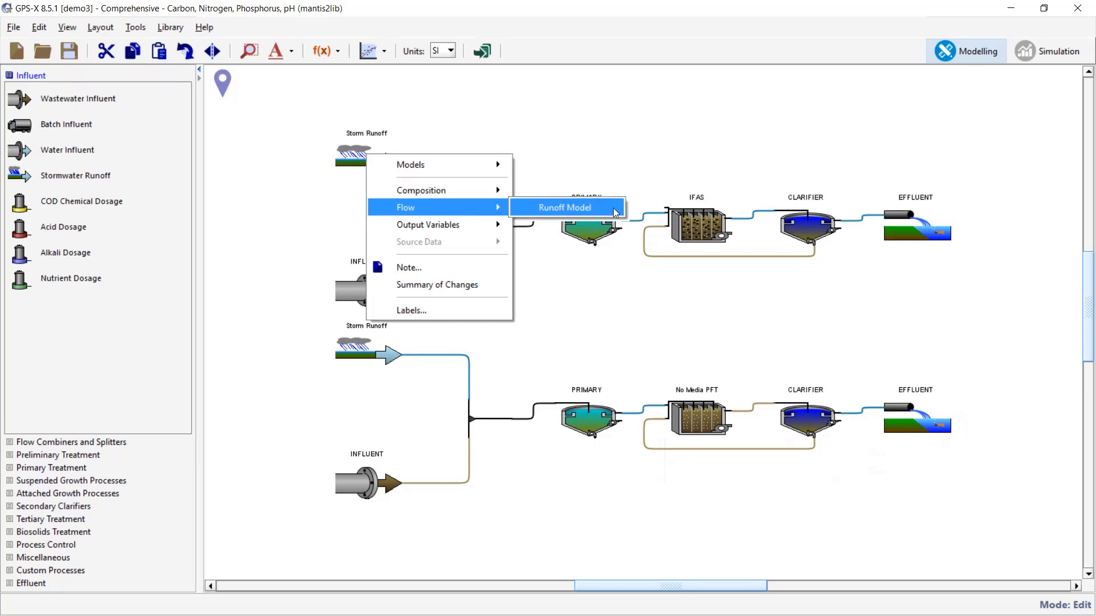
left_click(614, 212)
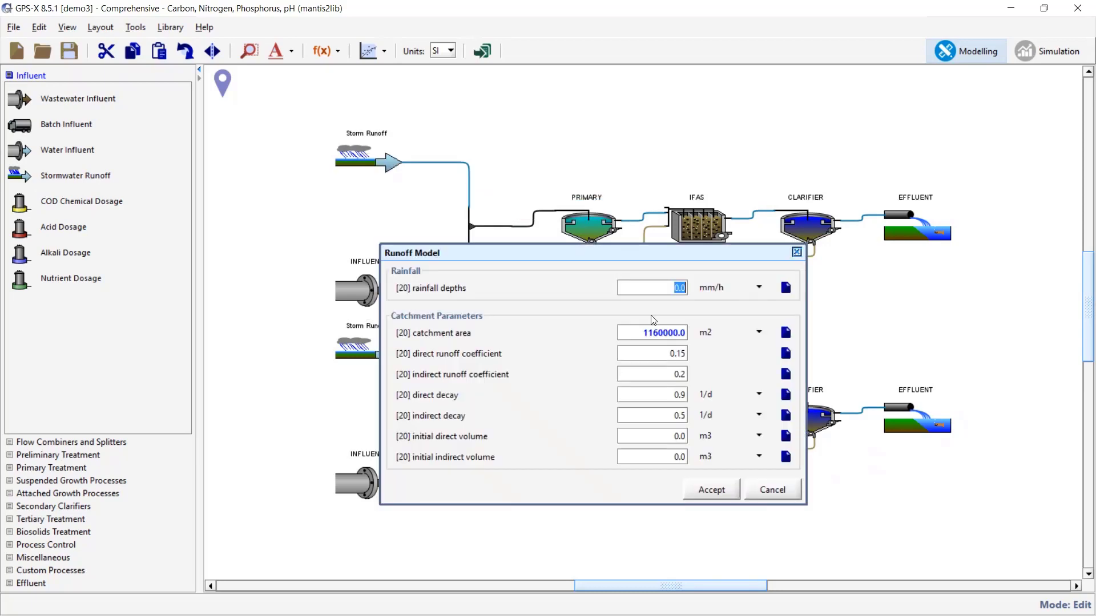
key("End")
left_click(781, 492)
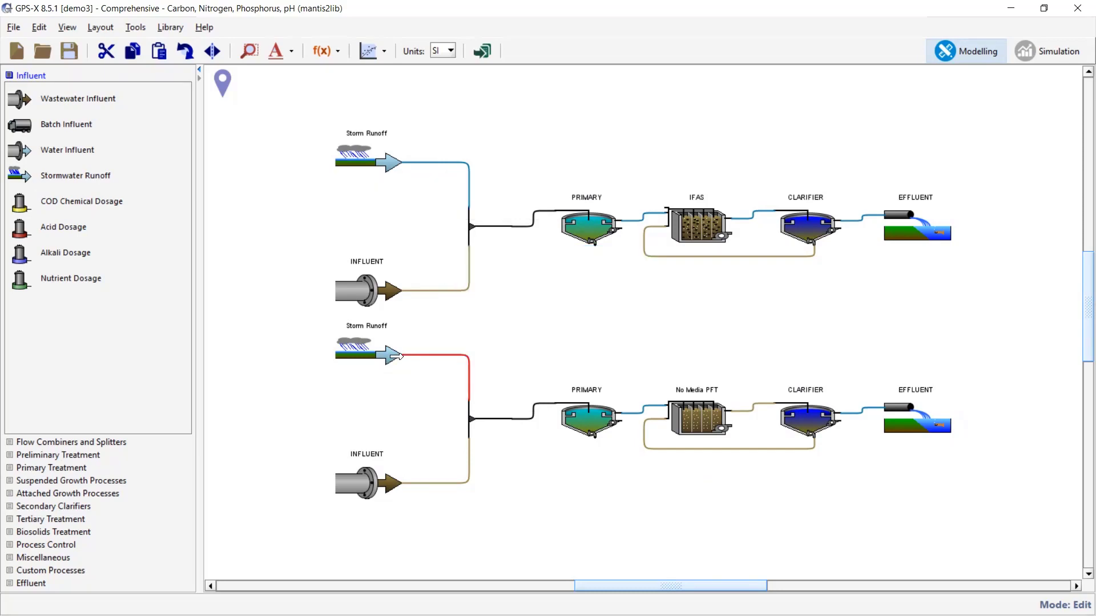
Return to Simulation mode, show the Influent and Storm Flow graph, and run the 5-day simulation from steady state
left_click(1049, 54)
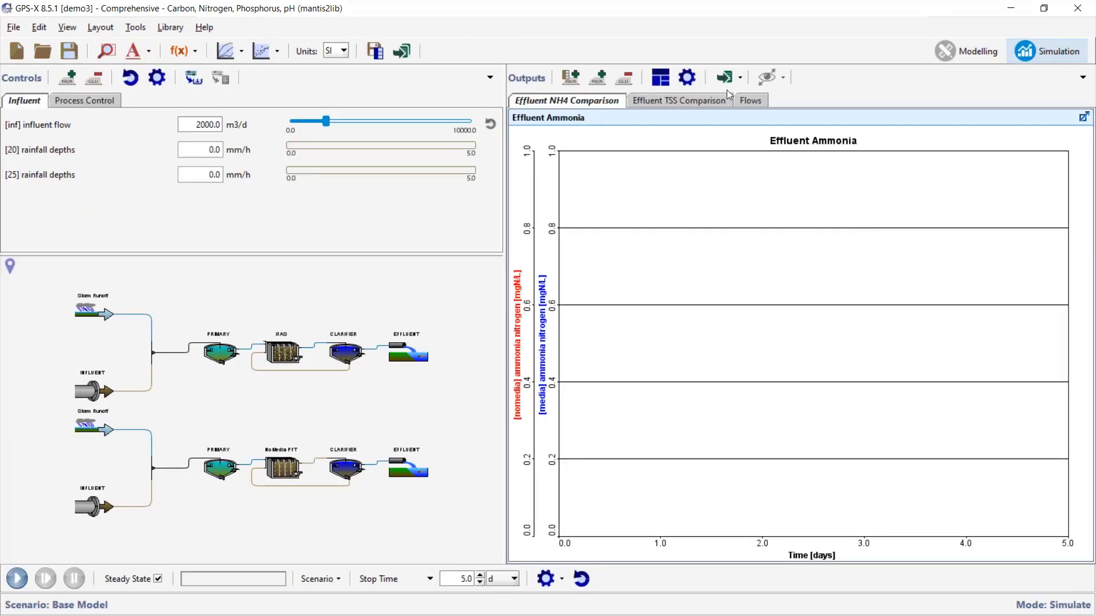
left_click(749, 101)
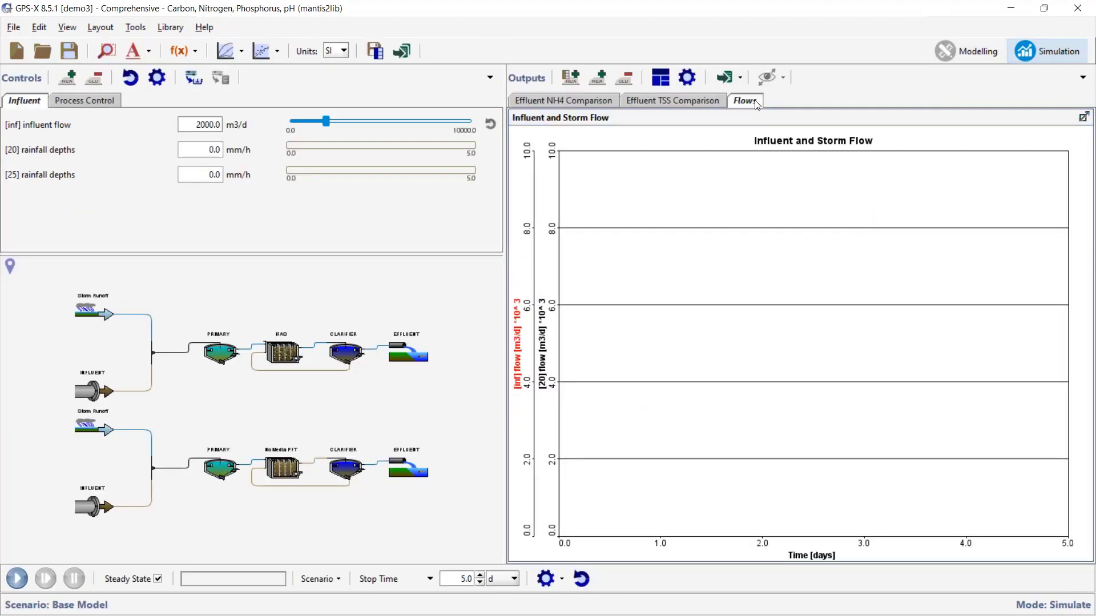
left_click(17, 578)
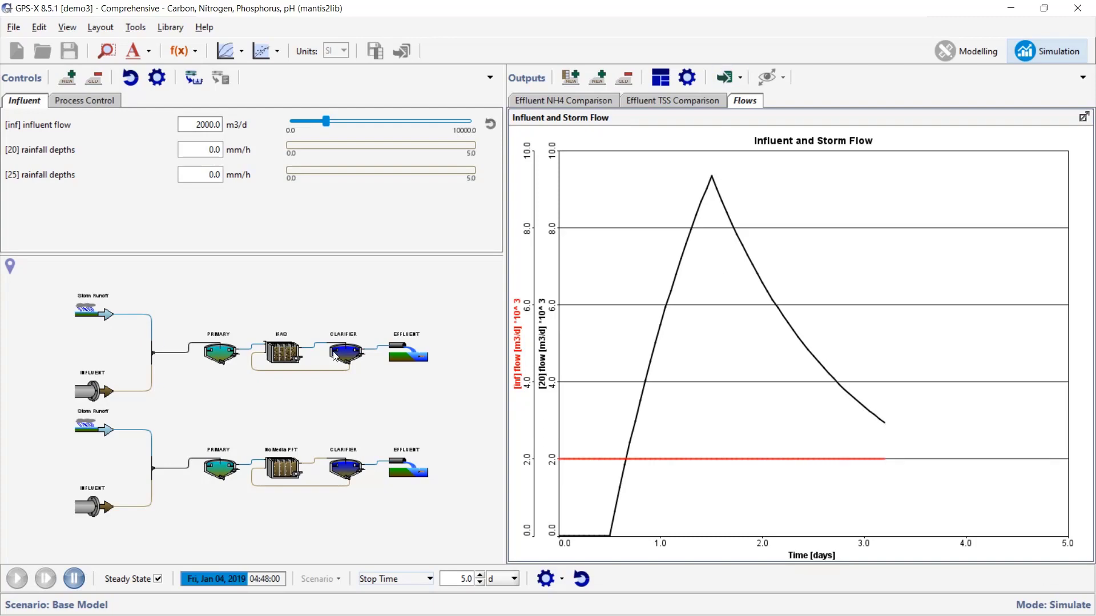
Compare the effluent ammonia and TSS graphs of the media and no-media trains, returning to the ammonia comparison
left_click(584, 101)
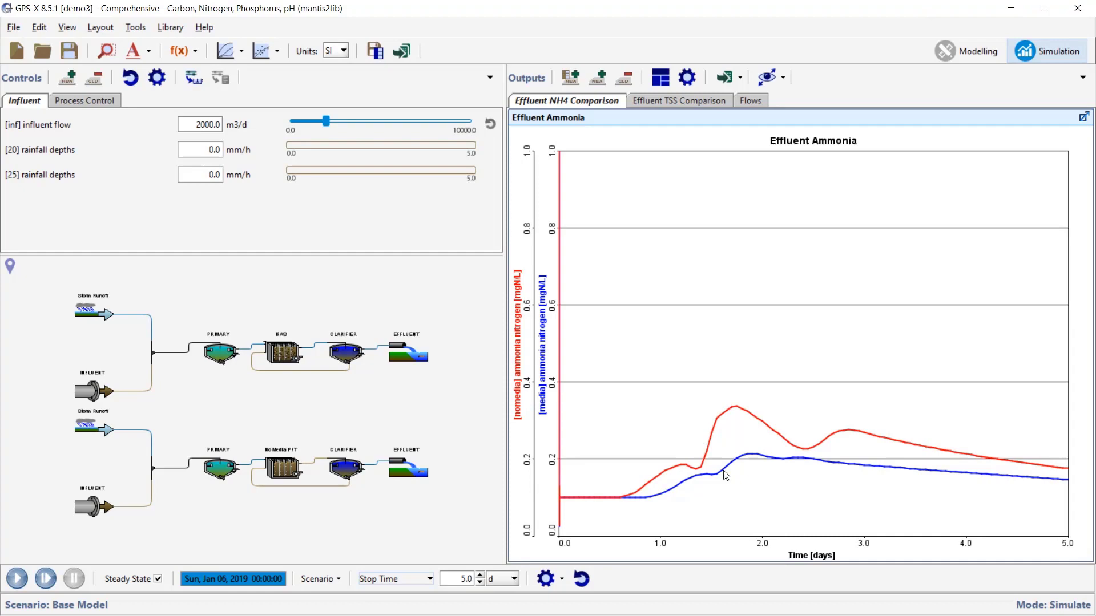
left_click(673, 102)
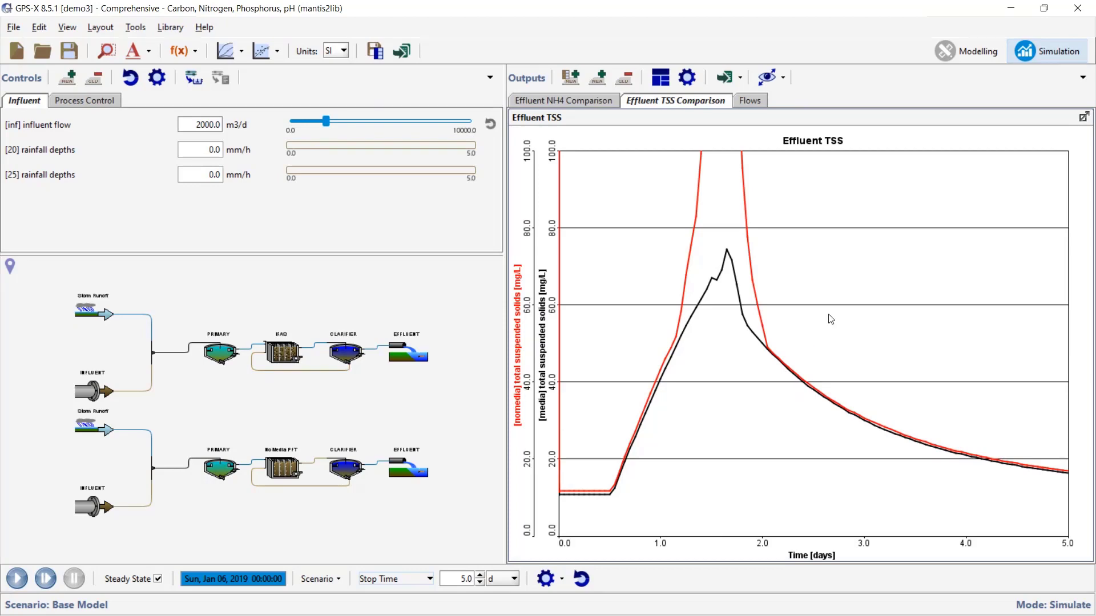
left_click(595, 105)
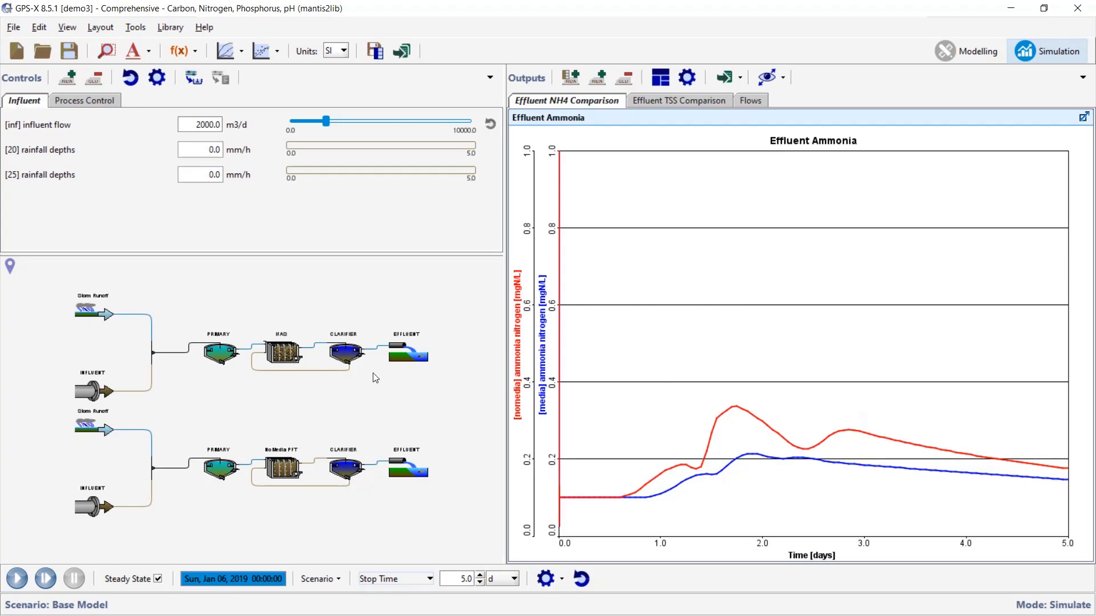
mouse_move(342, 343)
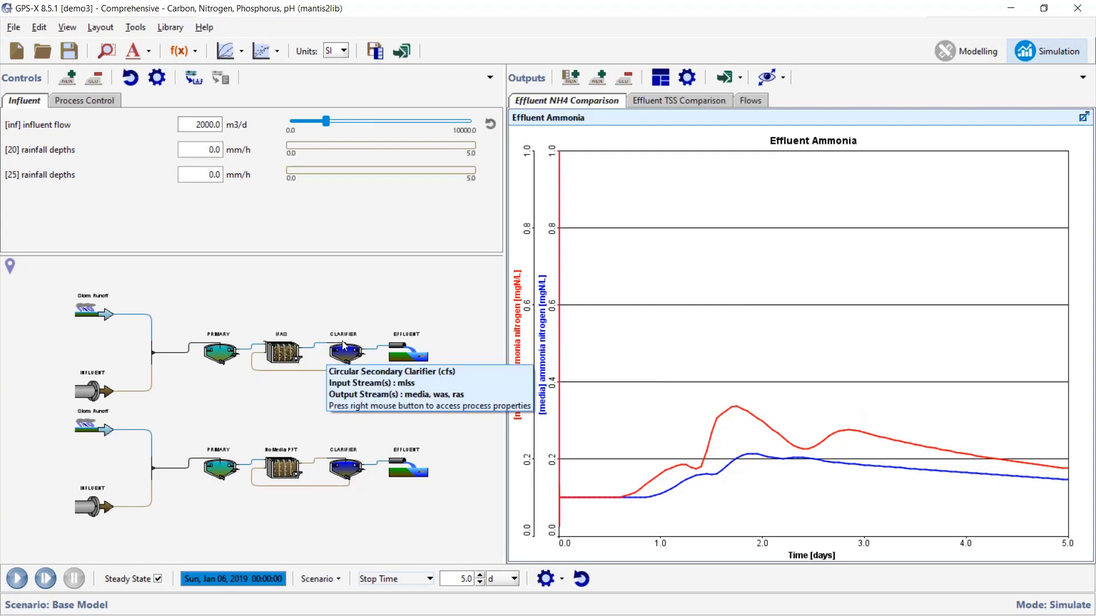